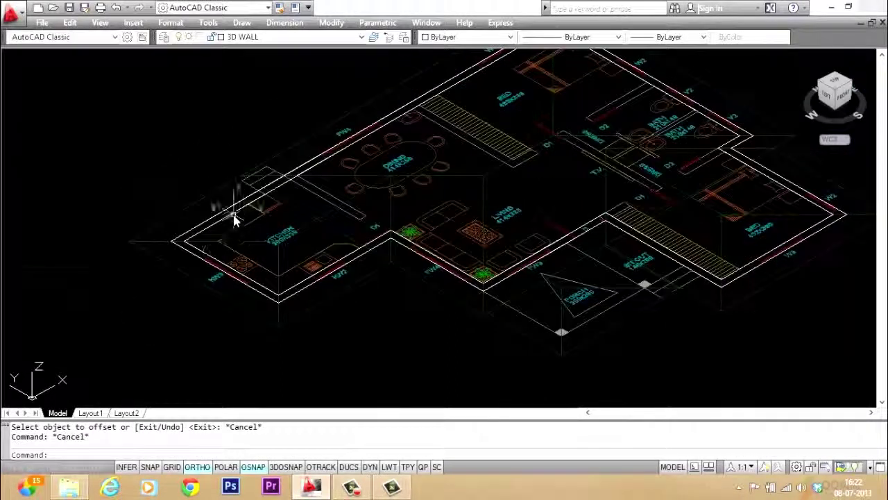
Copy the outer wall outline 210 units straight up along the Z axis
scroll(166, 275, "up", 5)
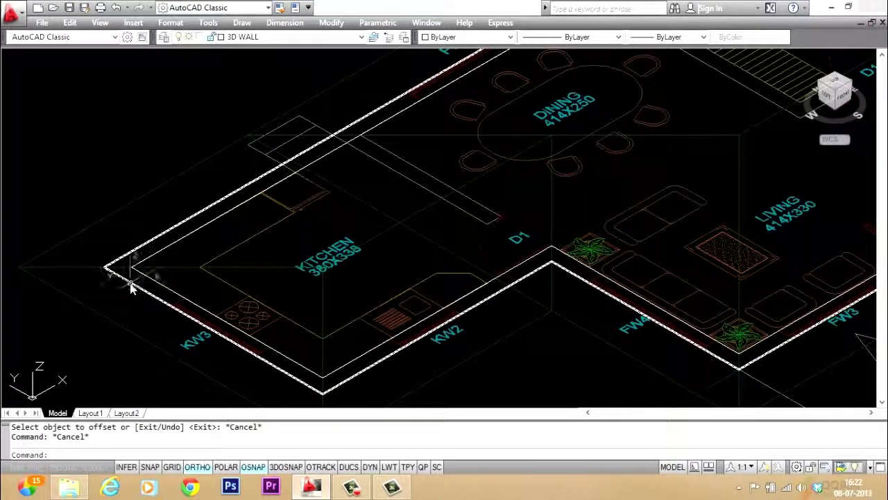
key("Escape")
type("cp")
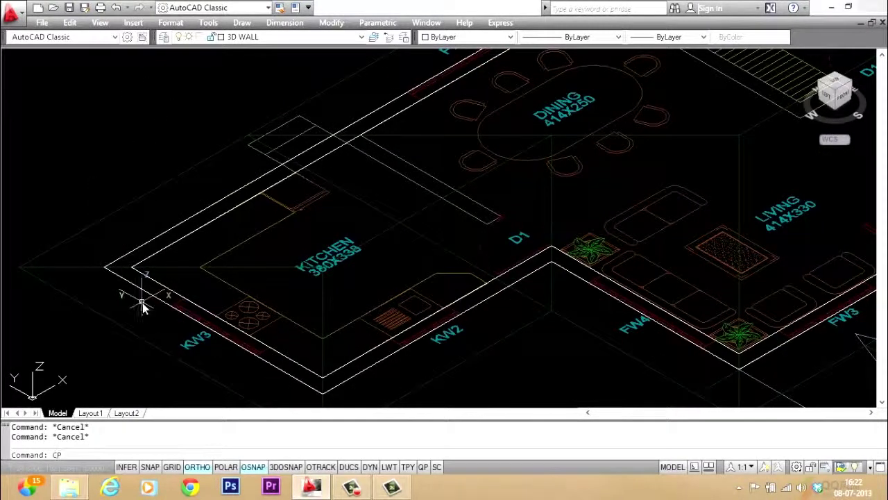
key("Return")
left_click(132, 283)
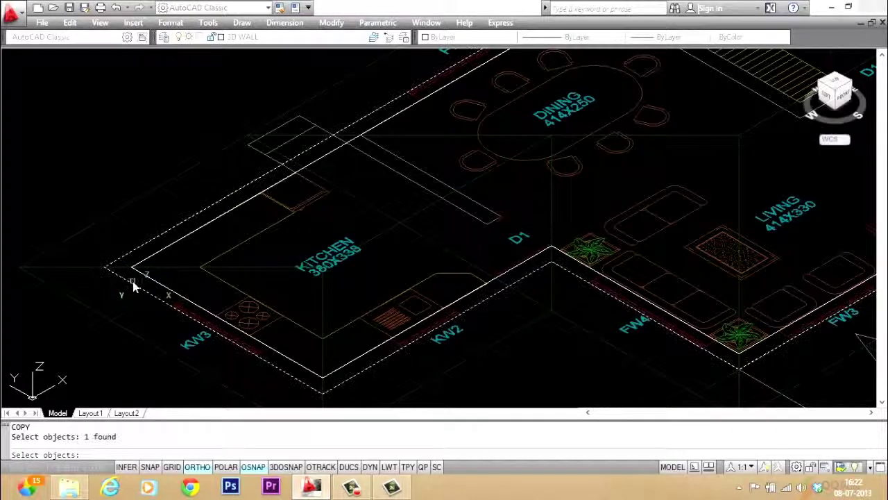
key("Return")
left_click(119, 270)
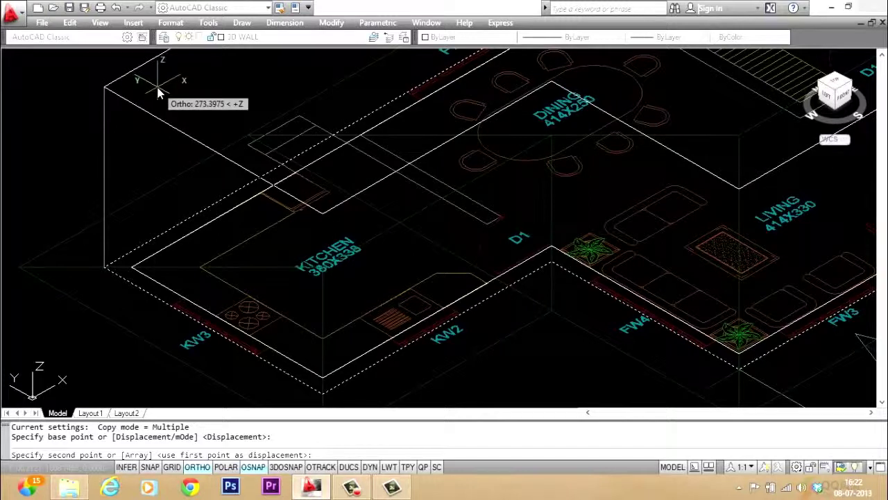
type("210")
key("Return")
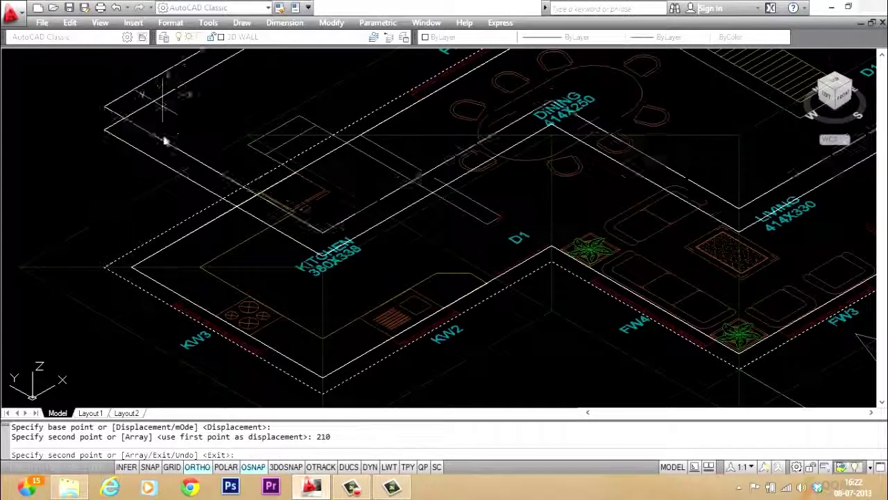
key("Escape")
Extrude the outer and inner wall outlines at floor level to a height of 300
type("EX")
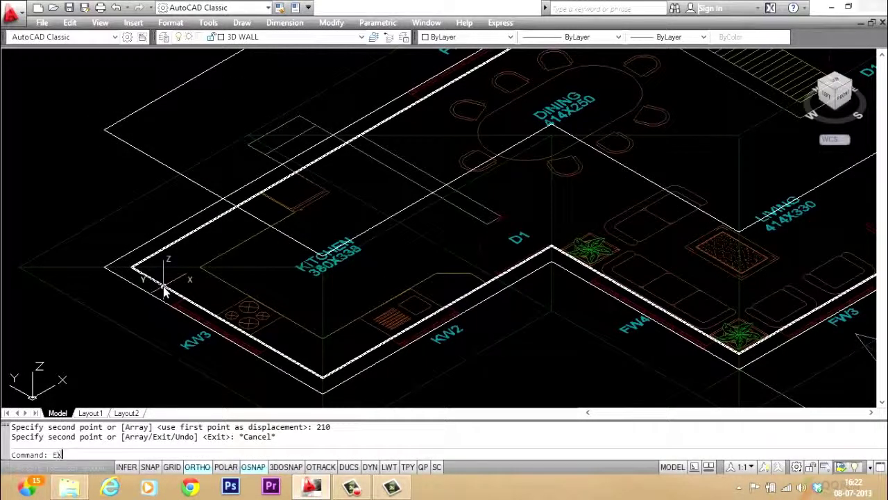
type("T")
key("Return")
left_click(164, 283)
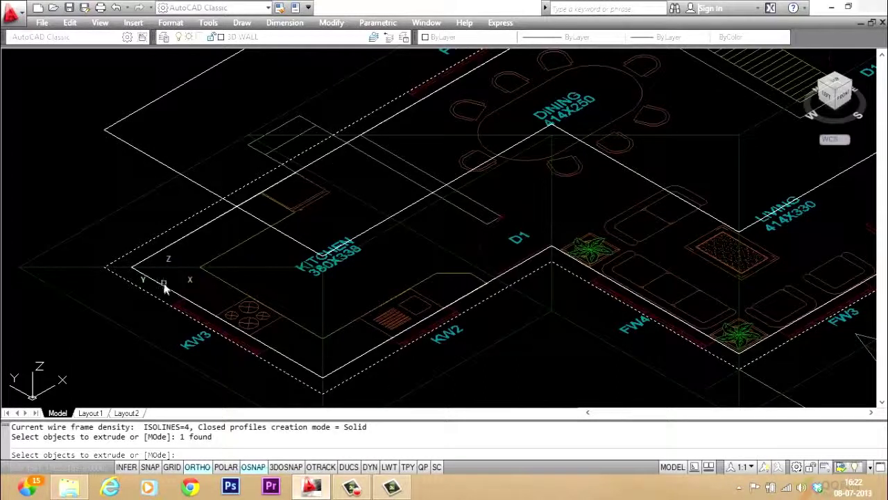
left_click(162, 287)
key("Return")
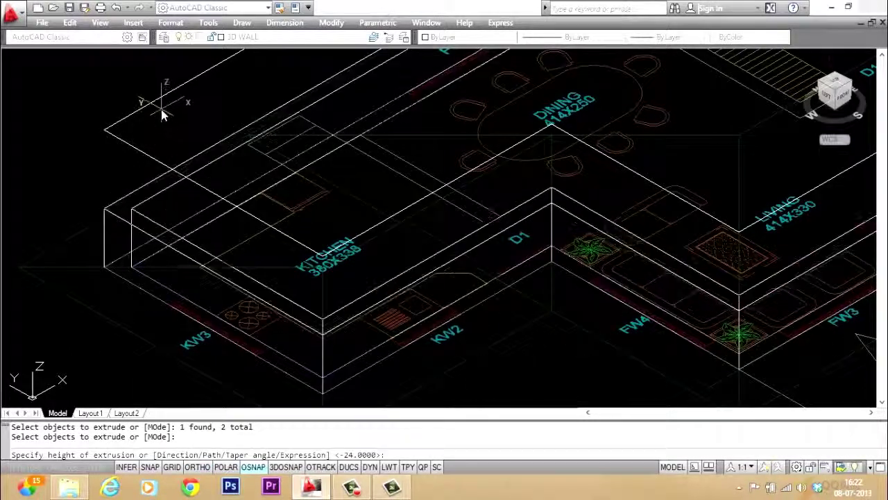
type("300")
key("Return")
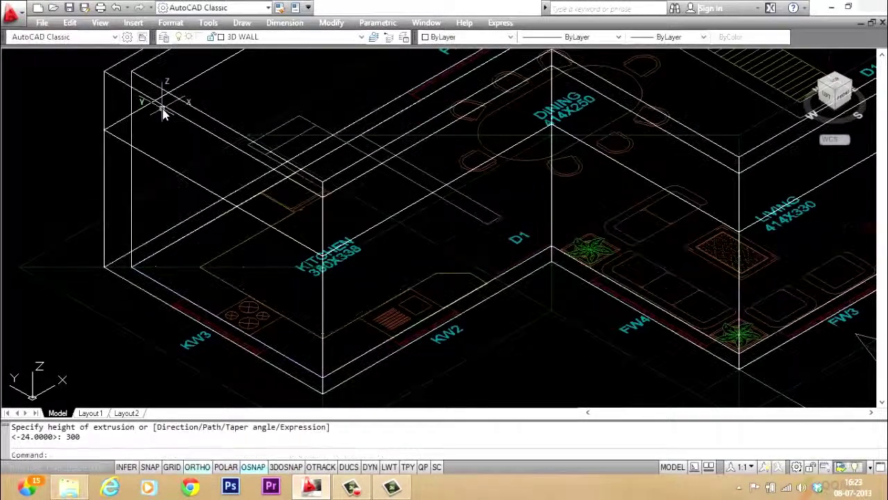
Display the extruded walls with their hidden lines removed
scroll(179, 312, "down", 2)
scroll(177, 257, "up", 1)
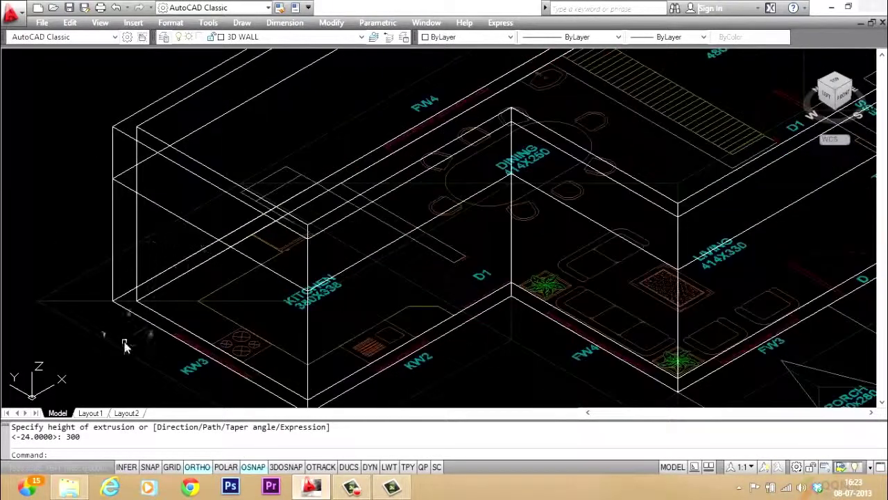
scroll(125, 343, "down", 2)
scroll(125, 340, "up", 1)
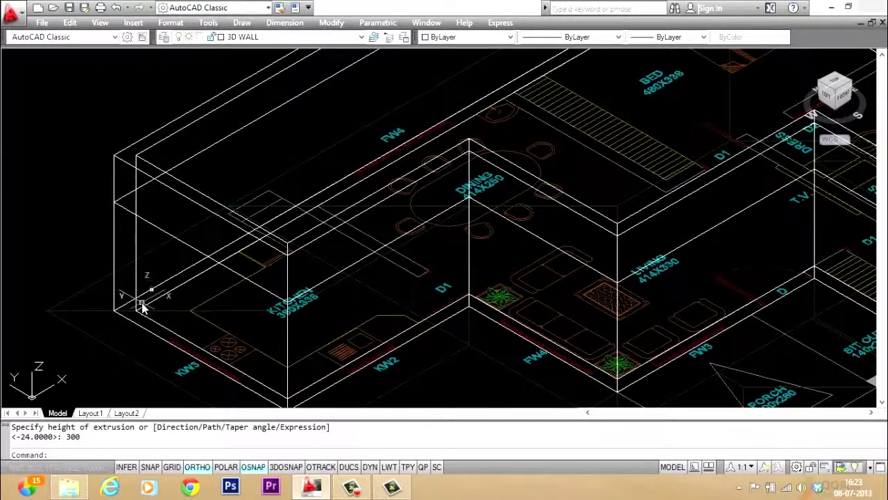
scroll(151, 251, "down", 2)
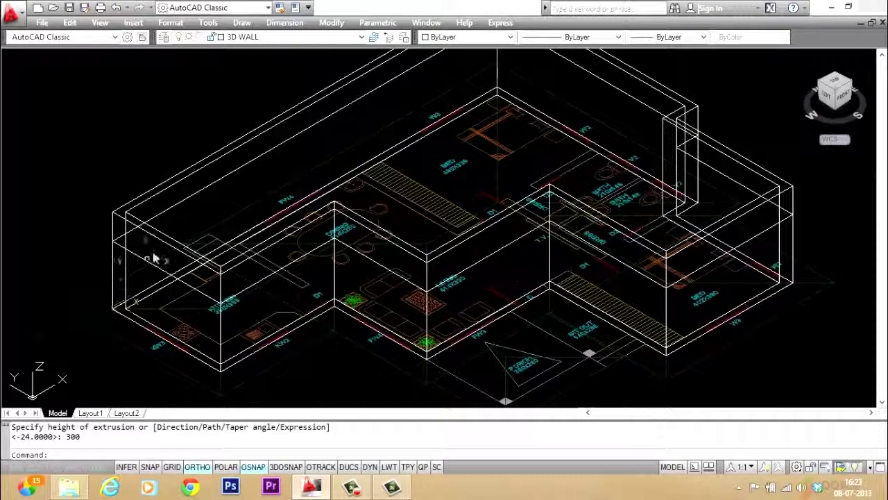
scroll(154, 249, "up", 1)
key("Escape")
type("hi")
key("Return")
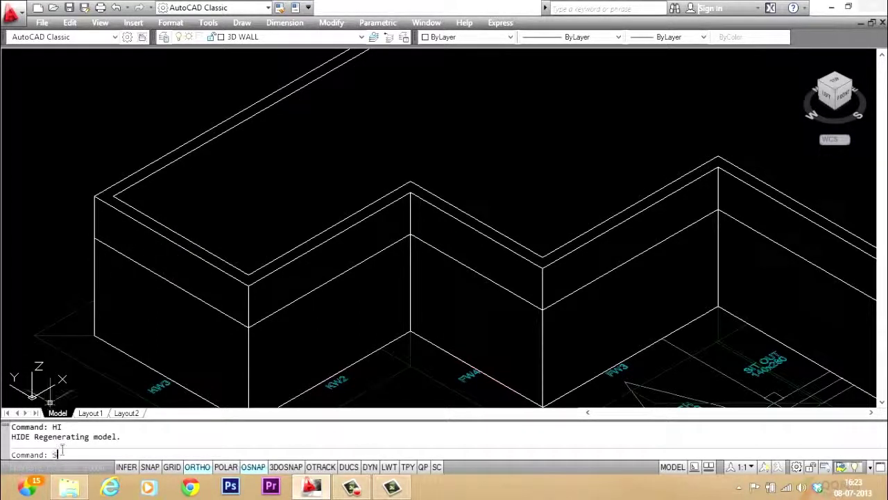
Subtract the inner wall solid from the outer one to leave hollow perimeter walls
type("u")
key("Return")
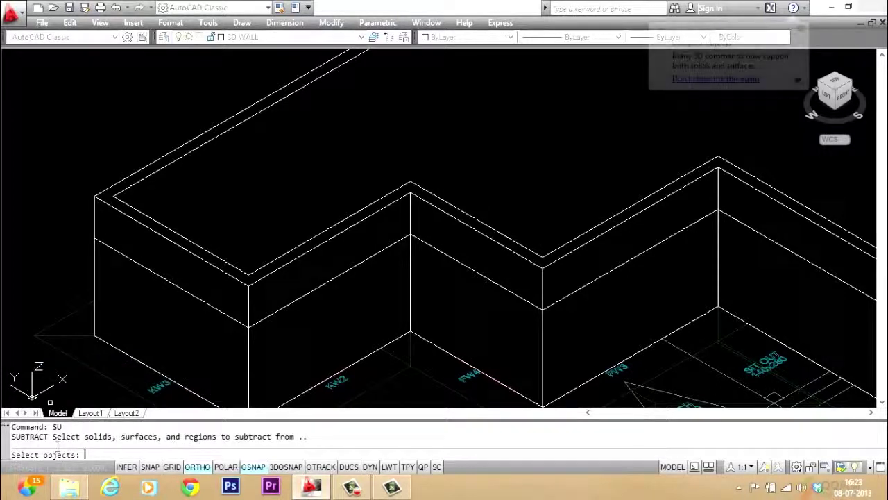
left_click(162, 237)
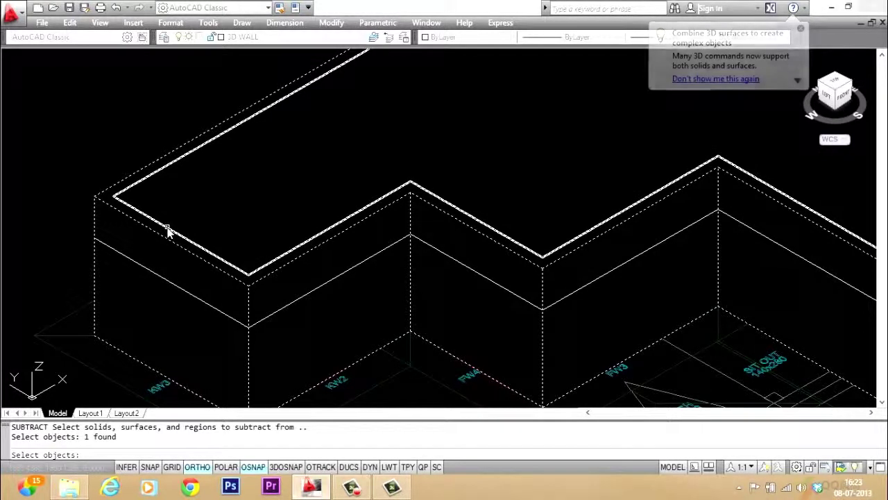
key("Return")
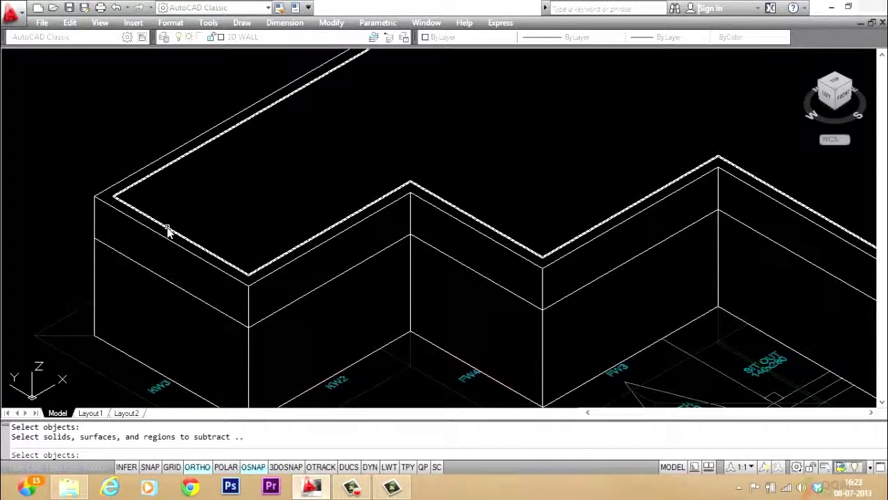
left_click(167, 232)
key("Return")
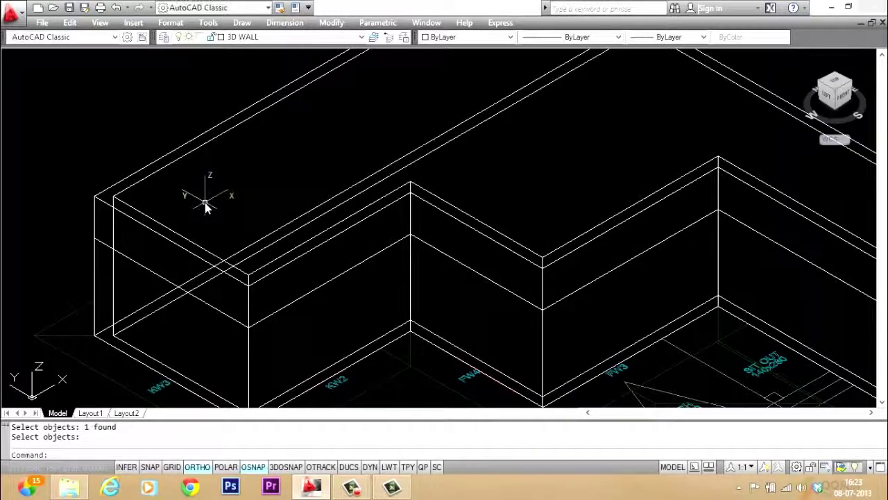
Shade the model and inspect the hollow perimeter walls across the full extents of the house
key("Escape")
type("SH")
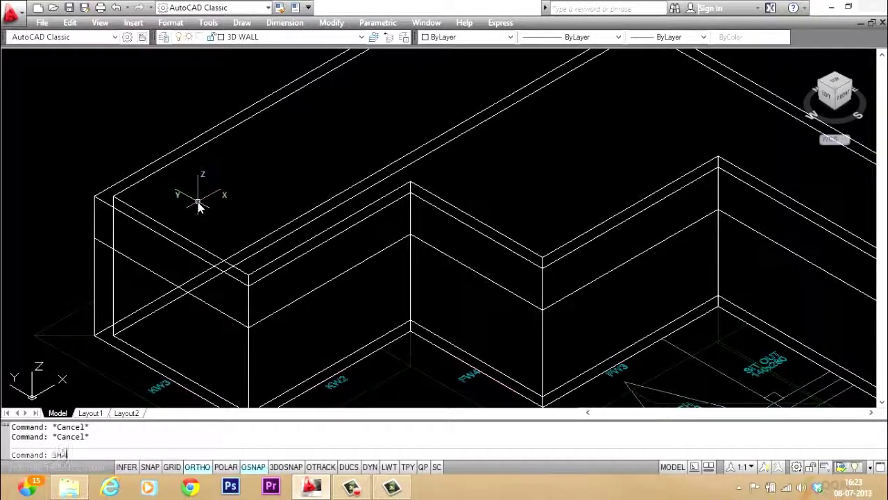
type("ADE")
key("Return")
type("Z")
key("Return")
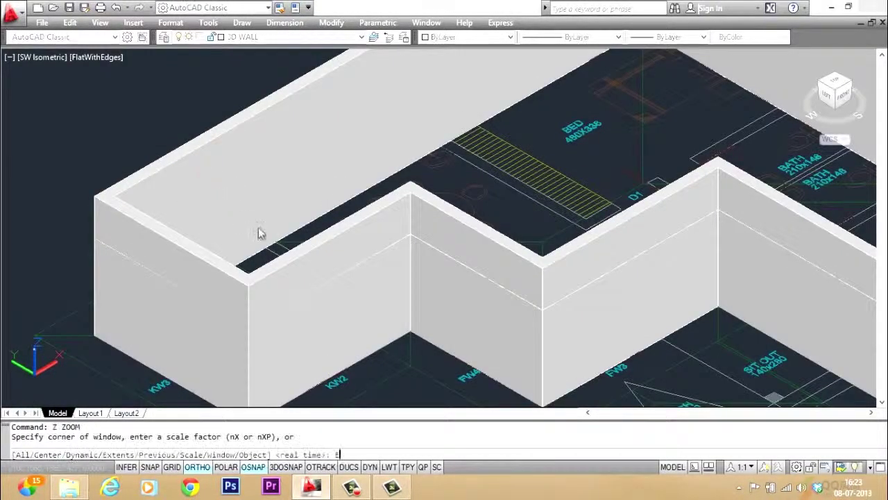
type("E")
key("Return")
scroll(340, 202, "up", 5)
scroll(410, 194, "down", 3)
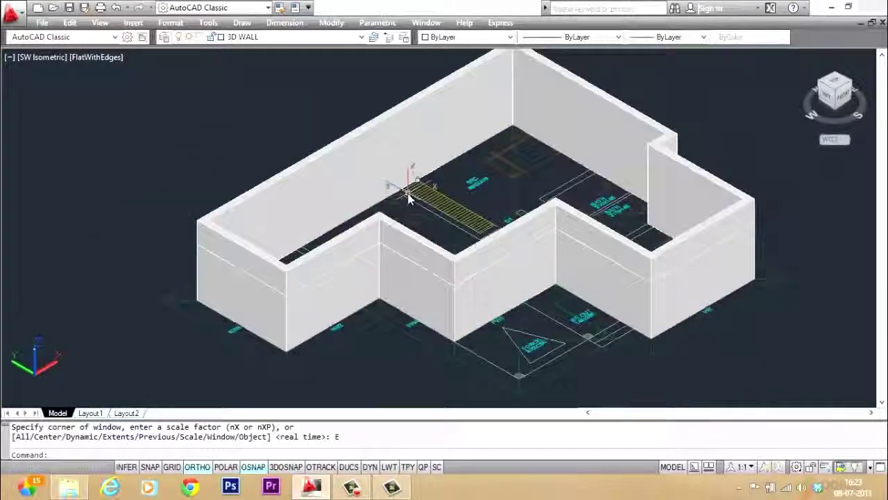
scroll(412, 199, "up", 3)
middle_click_drag(412, 198, 363, 214)
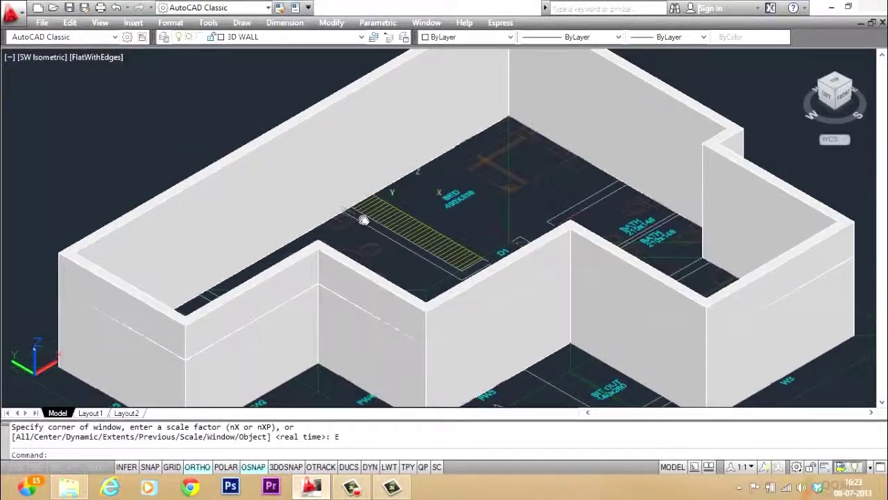
Set the visual style of the model to 2D Wireframe
type("z")
key("Return")
key("Return")
left_click_drag(293, 174, 301, 206)
right_click(301, 206)
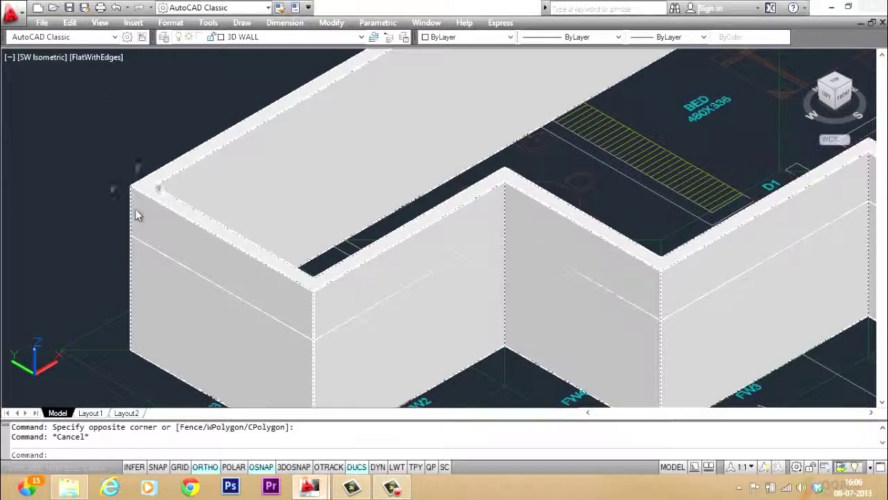
left_click(99, 23)
mouse_move(181, 305)
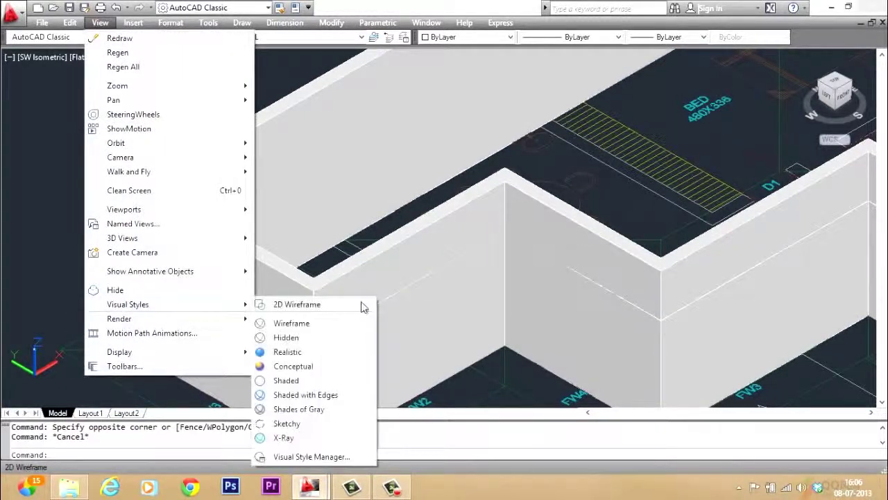
left_click(309, 309)
Turn off Dynamic UCS
scroll(218, 190, "down", 3)
scroll(233, 242, "up", 3)
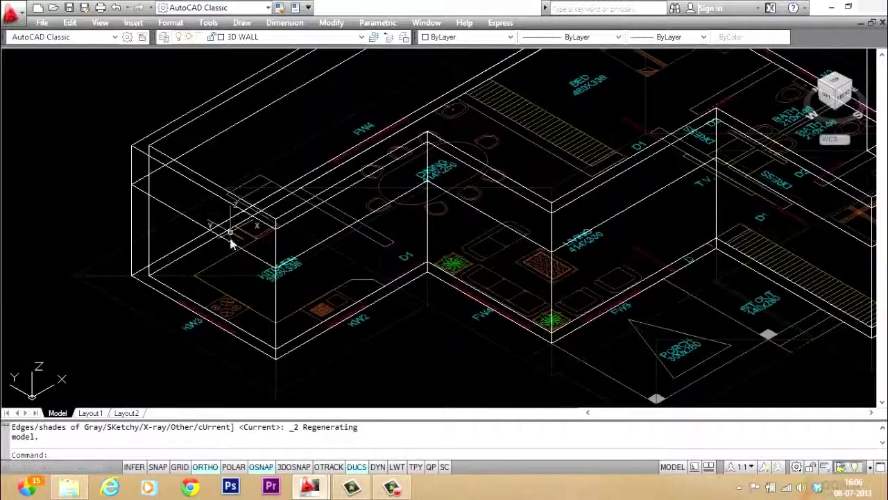
scroll(221, 244, "down", 2)
scroll(219, 244, "up", 2)
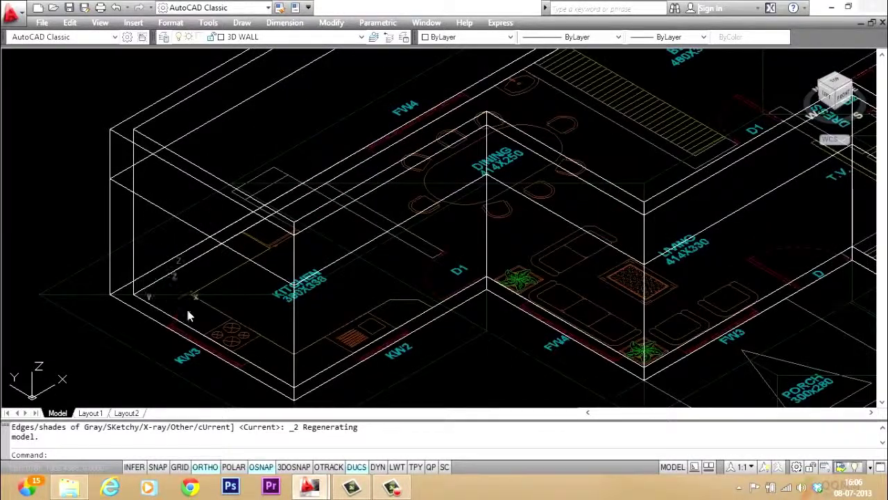
scroll(166, 281, "down", 2)
scroll(170, 284, "up", 3)
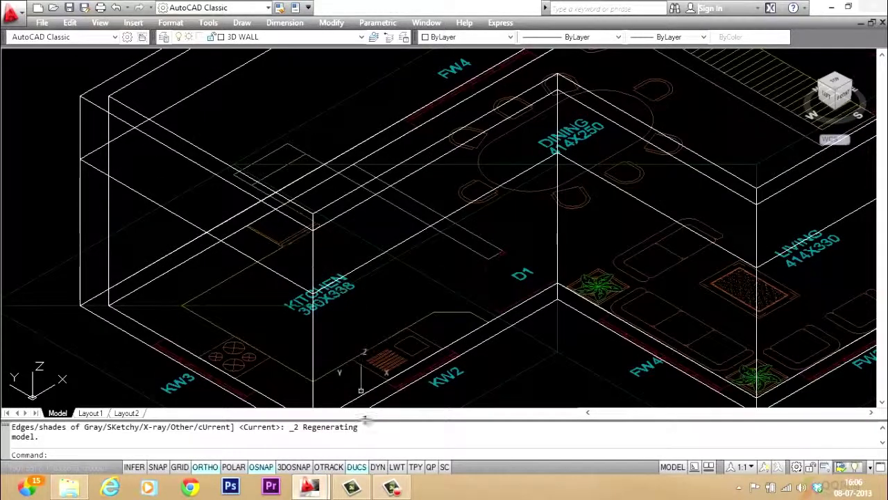
left_click(356, 467)
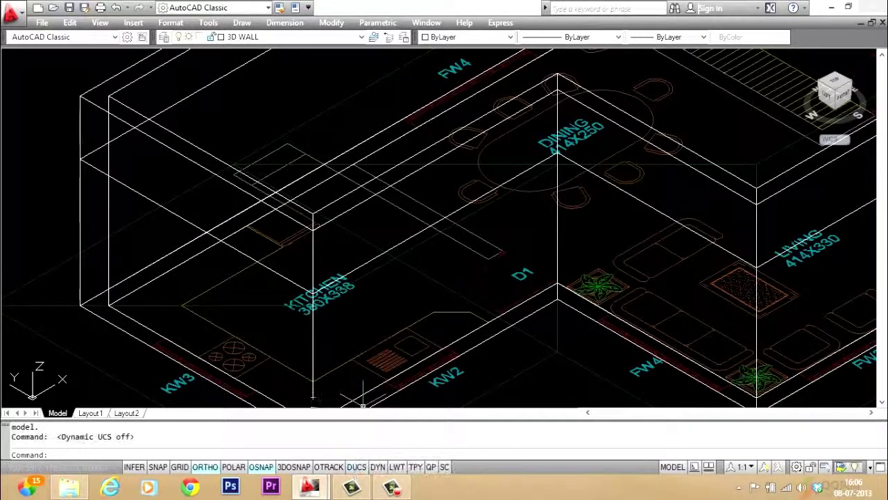
Define a three-point UCS on the outer KW3 wall face, with its origin at the kitchen's outer base corner, X along the base and Y upward
scroll(292, 301, "down", 3)
scroll(234, 300, "up", 2)
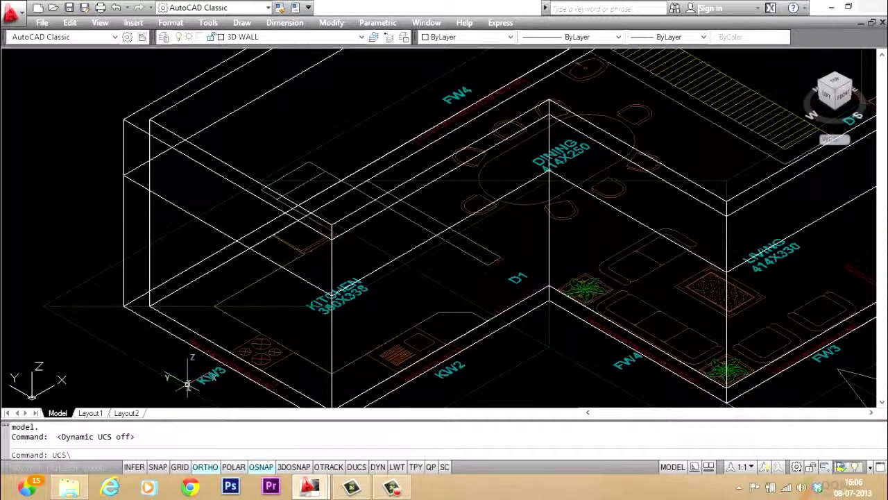
key("Return")
type("3")
key("Return")
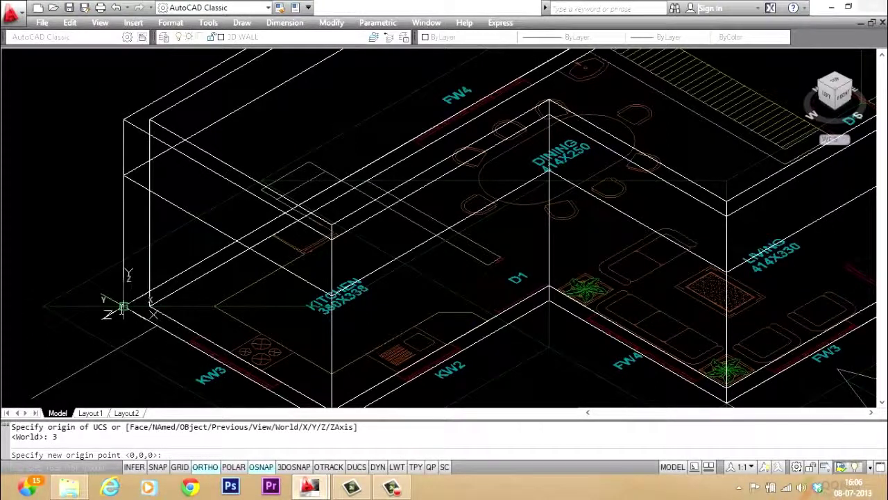
left_click(125, 305)
scroll(170, 276, "down", 2)
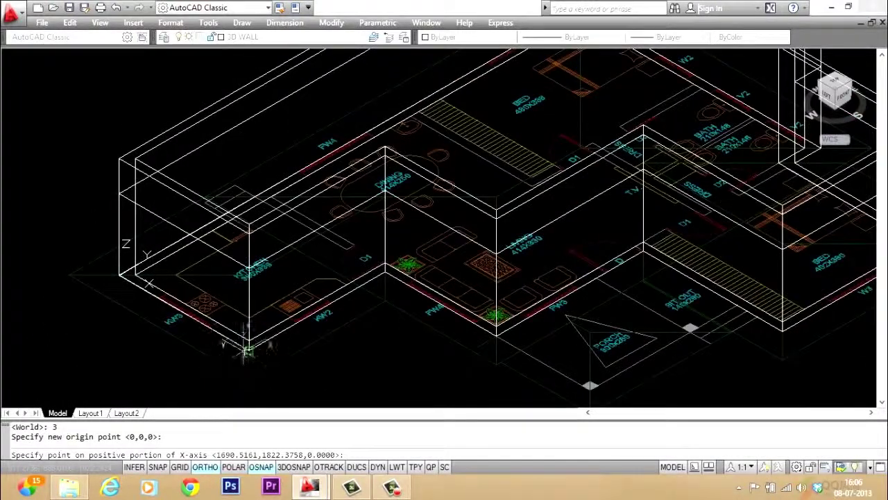
left_click(250, 344)
left_click(119, 163)
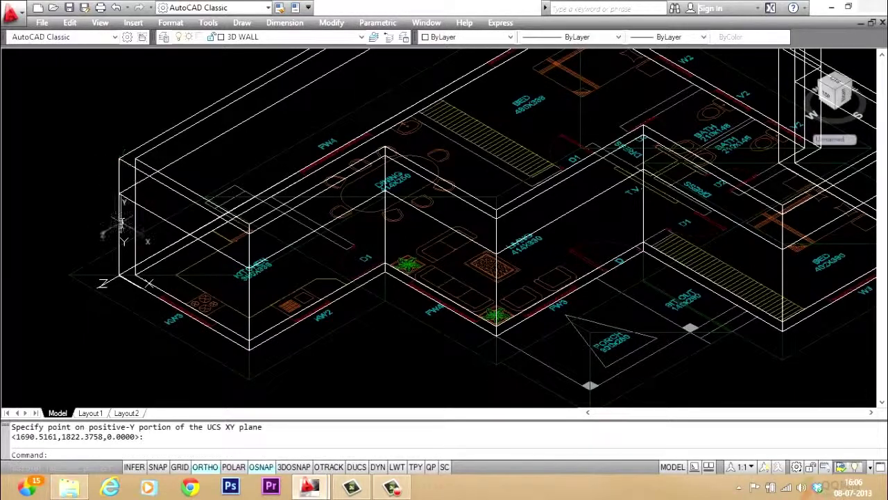
scroll(122, 226, "up", 2)
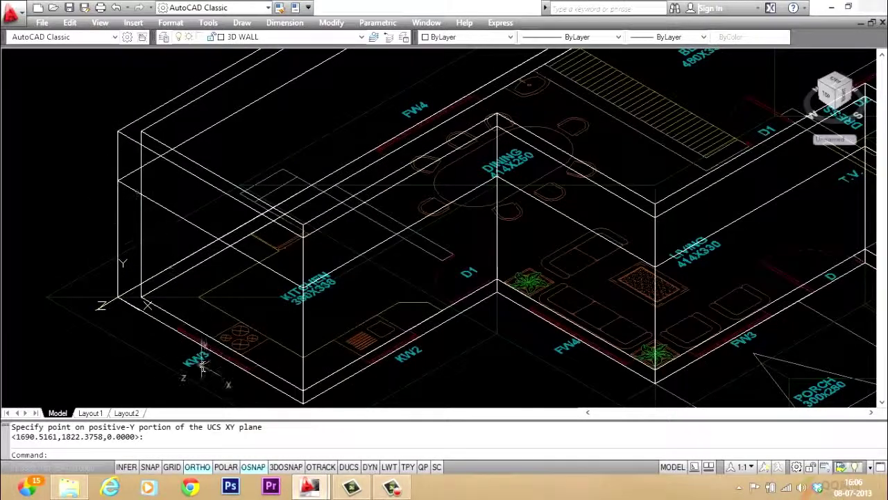
scroll(203, 362, "up", 1)
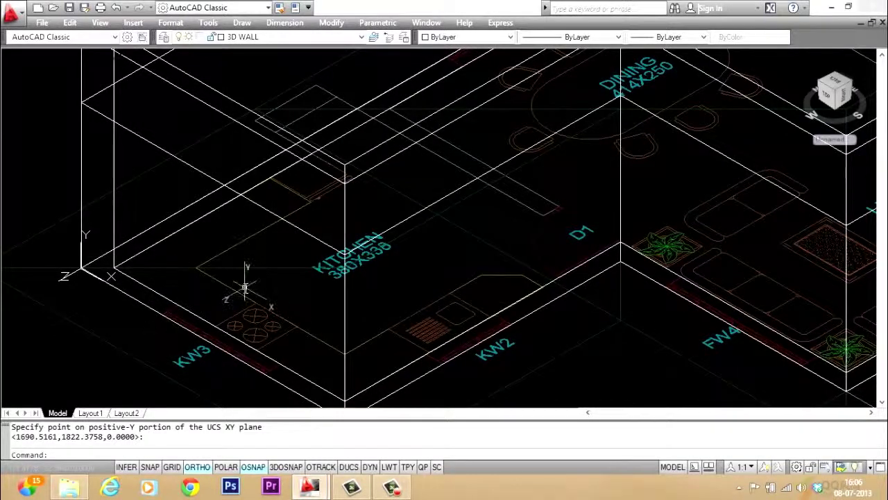
type("REC\\")
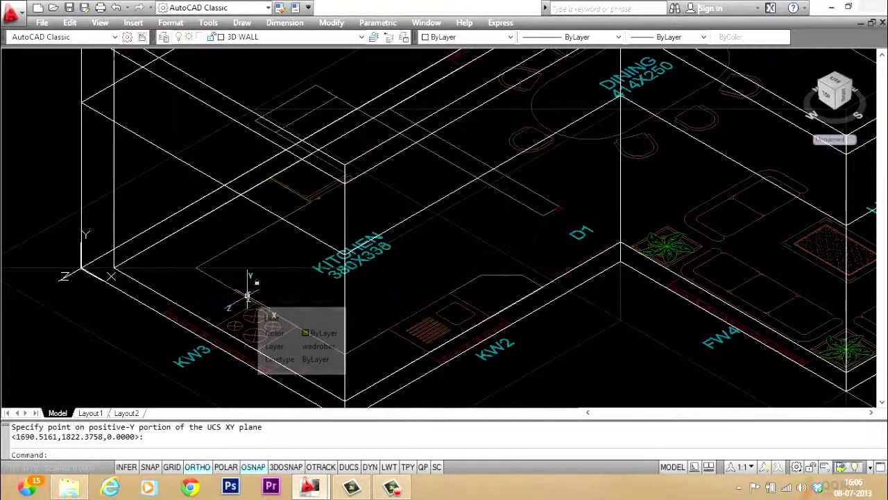
key("Return")
key("Escape")
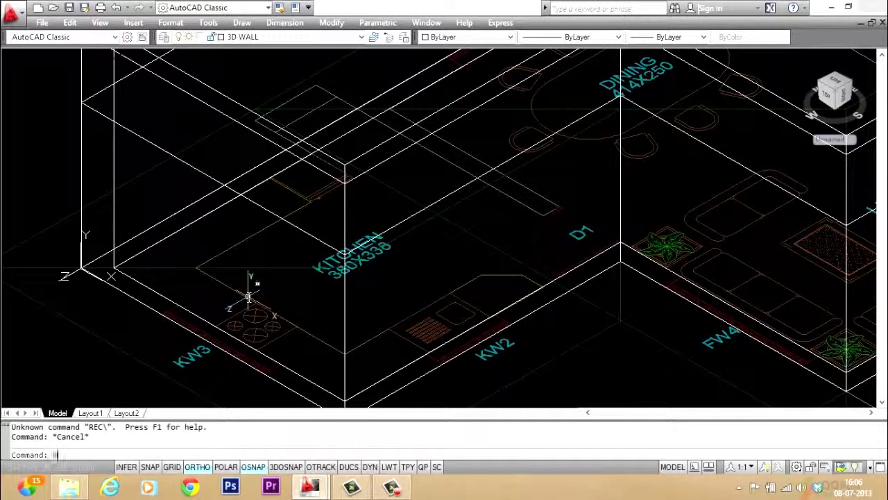
Draw a 150 by 100 rectangle on the outer kitchen wall face, starting at the KW3 window mark nearest the UCS origin, with Ortho on
key("Return")
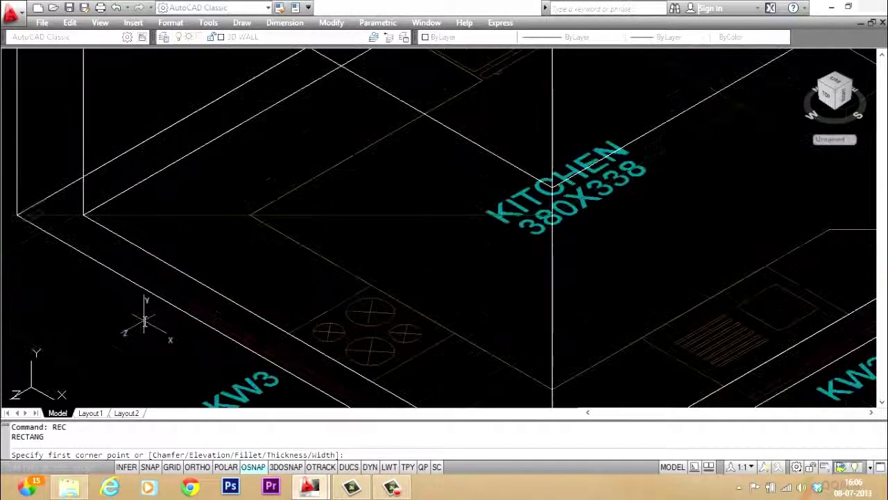
scroll(146, 316, "up", 3)
left_click(179, 310)
scroll(174, 312, "down", 3)
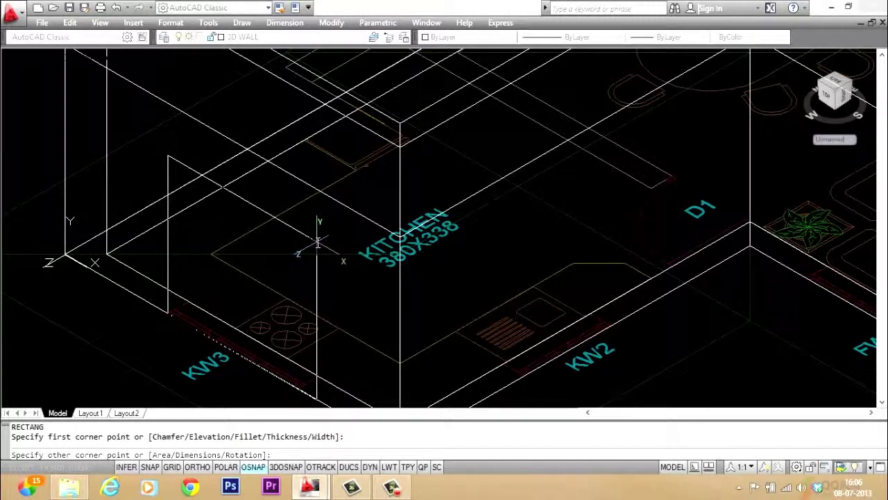
key("F8")
type("@150,100")
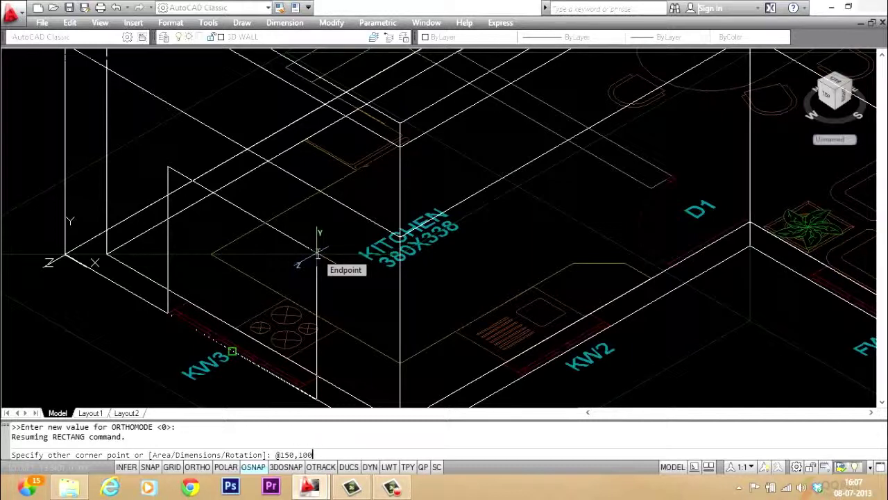
key("Return")
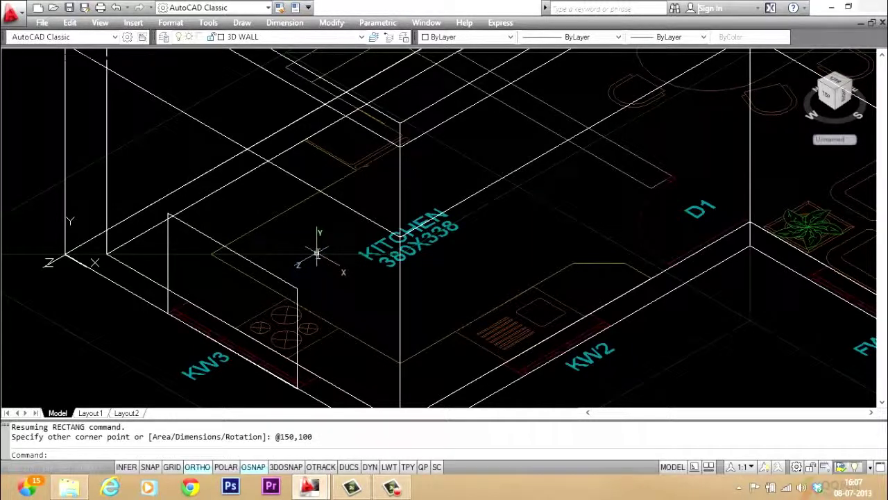
key("Escape")
key("Escape")
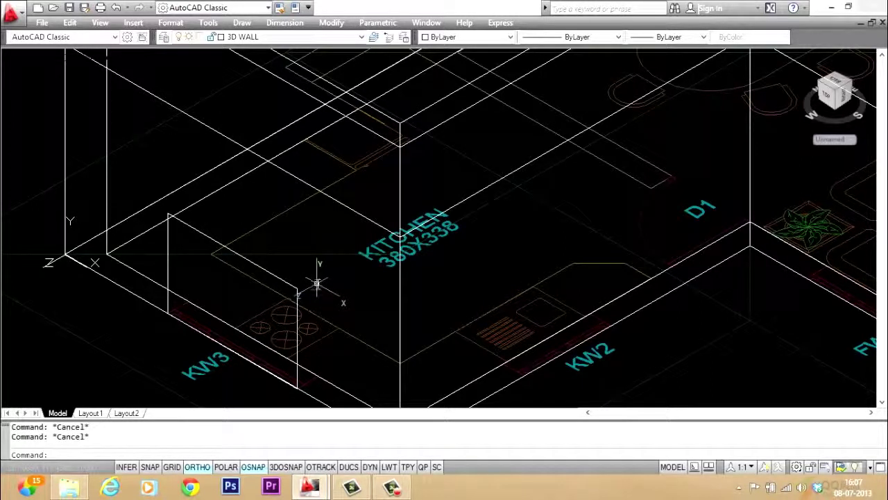
Move the KW3 rectangle straight up from its upper corner, perpendicular to the horizontal line running along the upper wall
type("m")
key("Return")
left_click(285, 277)
key("Return")
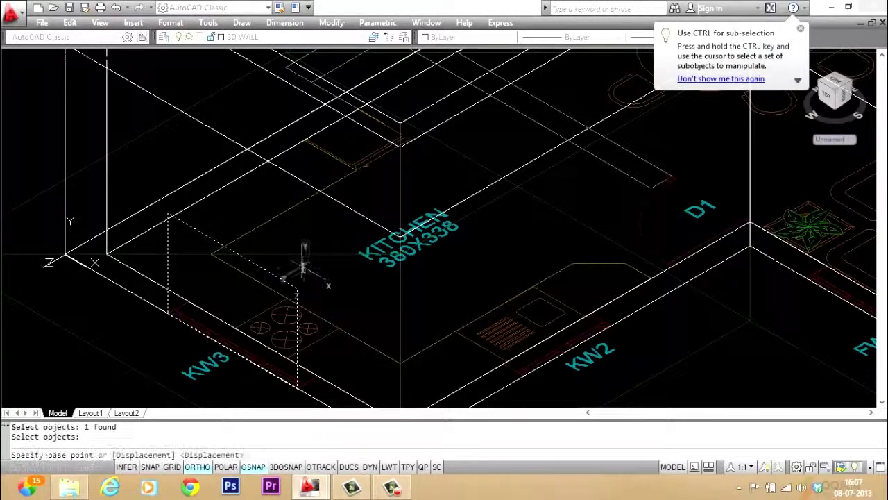
left_click(168, 215)
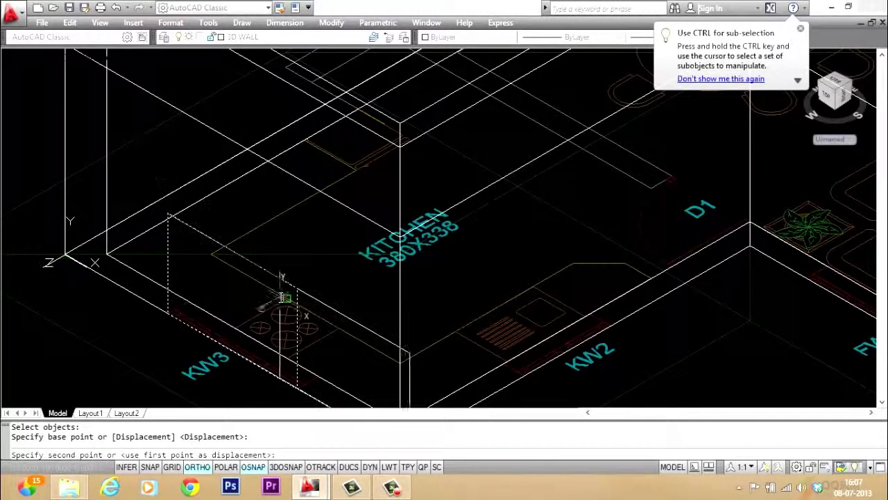
right_click(169, 137, "shift")
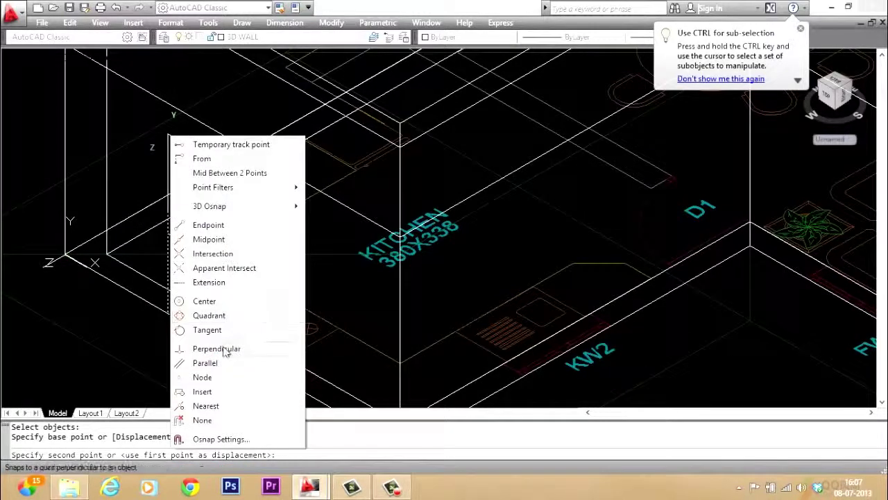
left_click(224, 349)
left_click(183, 115)
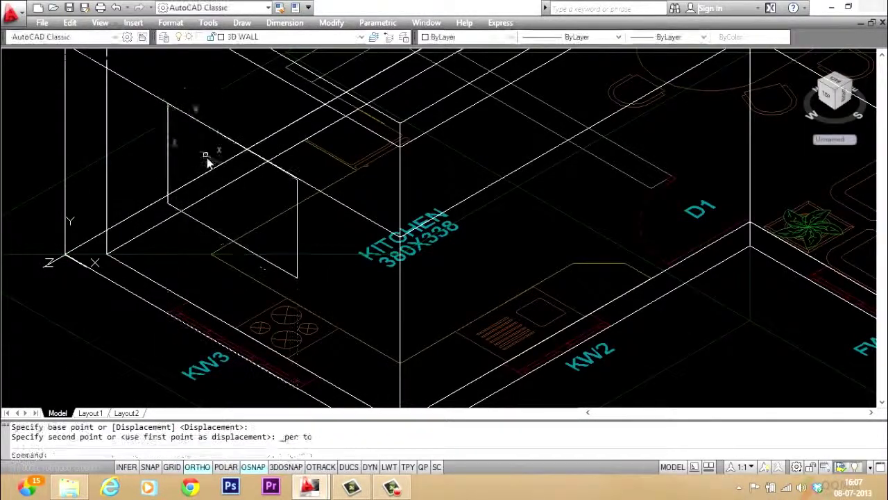
scroll(227, 220, "down", 2)
scroll(227, 220, "up", 1)
key("Escape")
key("Escape")
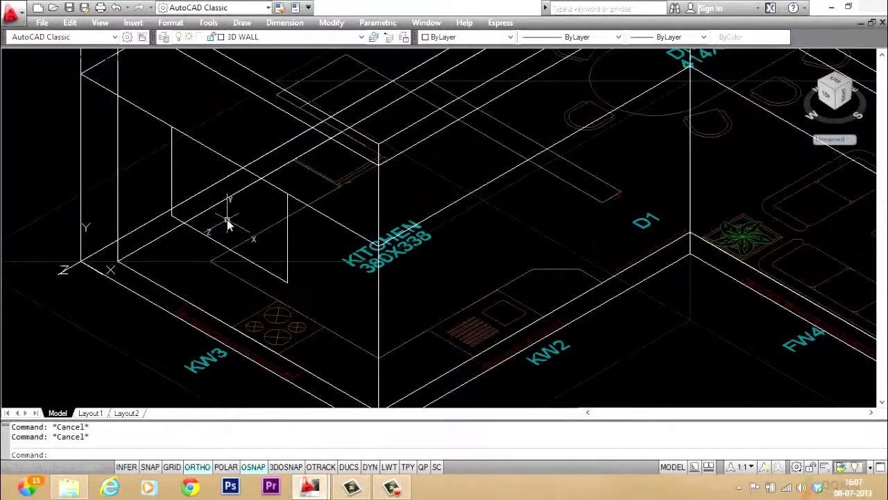
Extrude the raised KW3 rectangle by -24 through the wall thickness
type("ext")
key("Return")
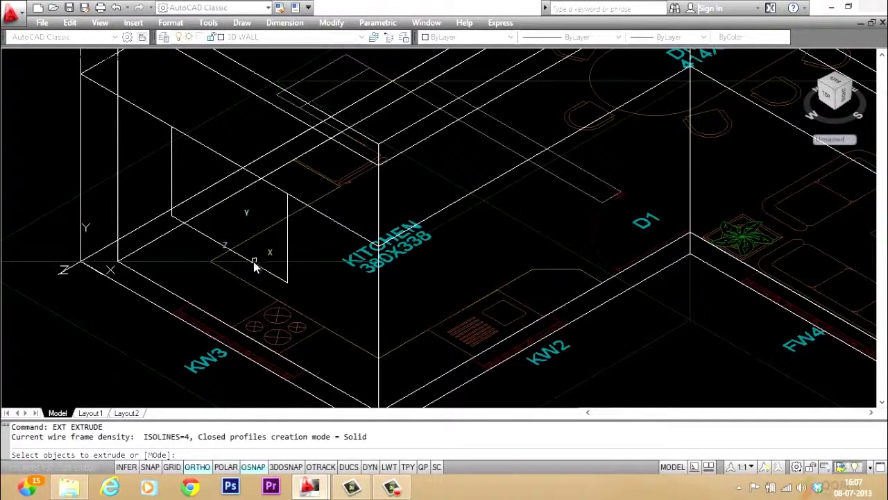
left_click(208, 236)
key("Return")
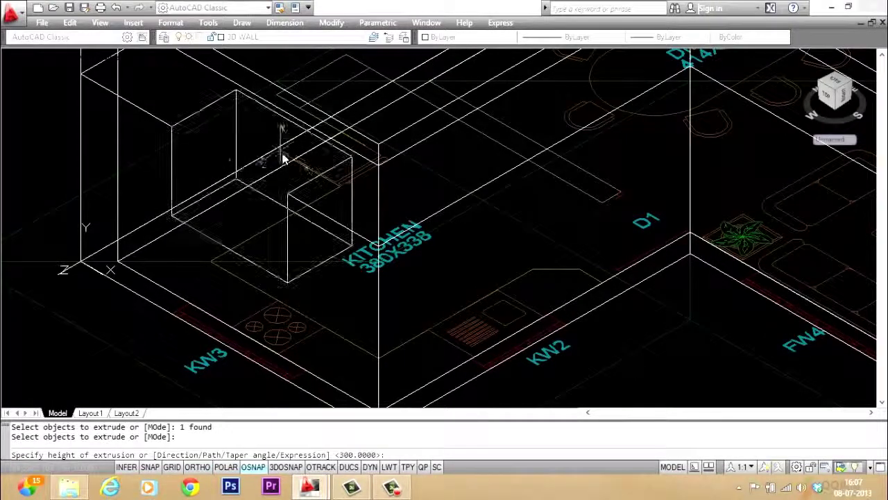
type("-24\\")
key("Return")
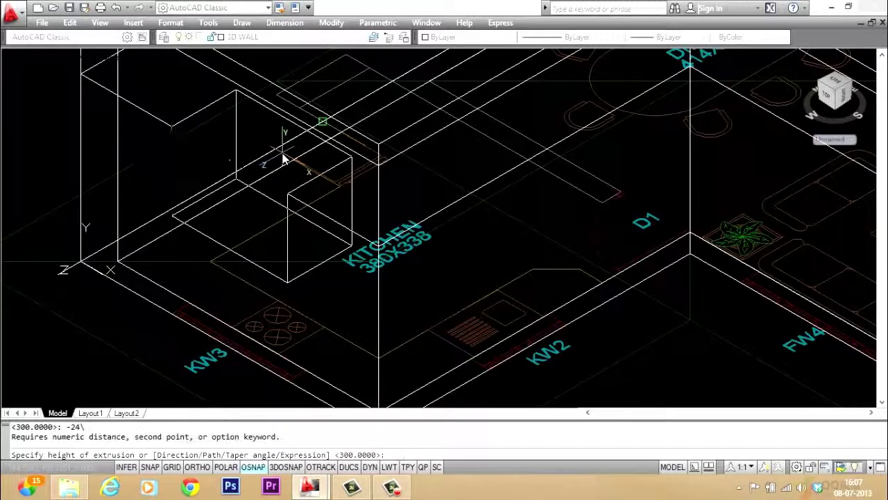
type("-2")
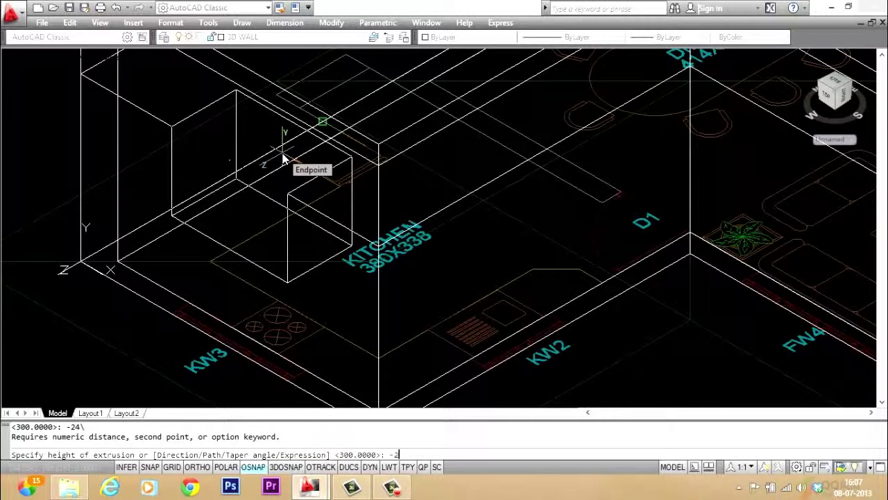
type("4")
key("Return")
key("Escape")
scroll(335, 279, "down", 2)
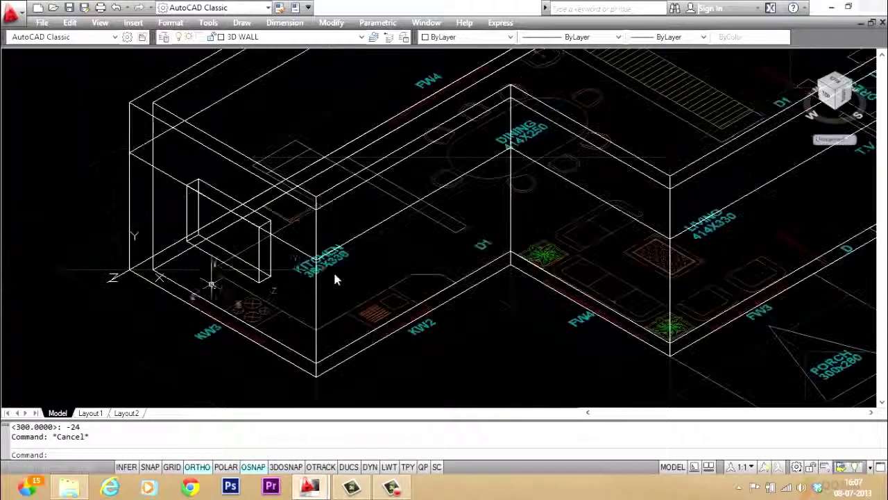
scroll(479, 268, "up", 2)
scroll(486, 281, "down", 3)
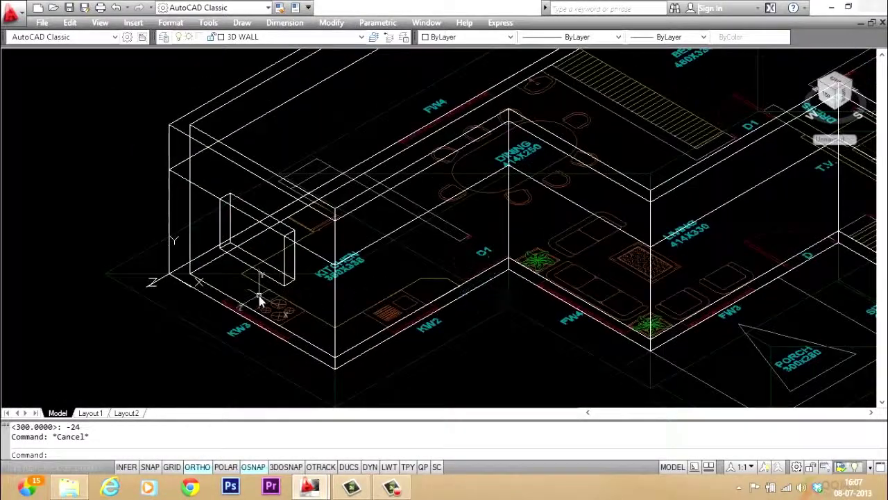
scroll(242, 249, "up", 2)
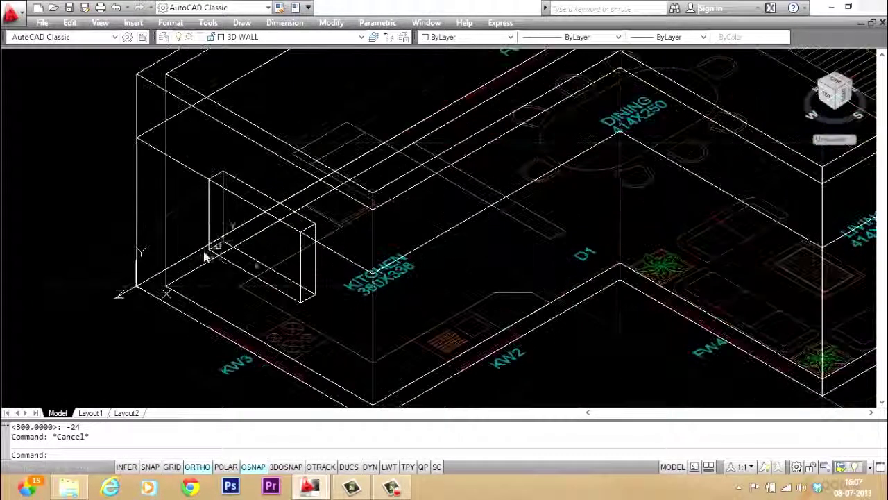
scroll(458, 228, "down", 2)
scroll(475, 207, "up", 2)
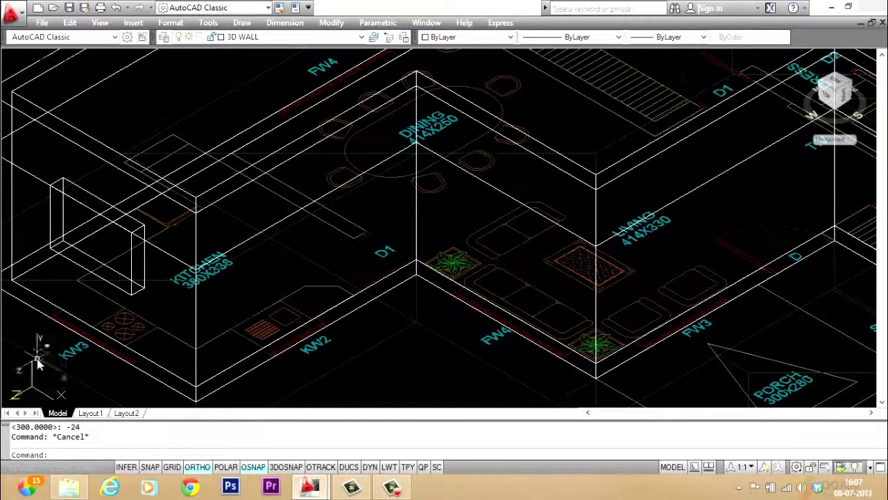
left_click(45, 386)
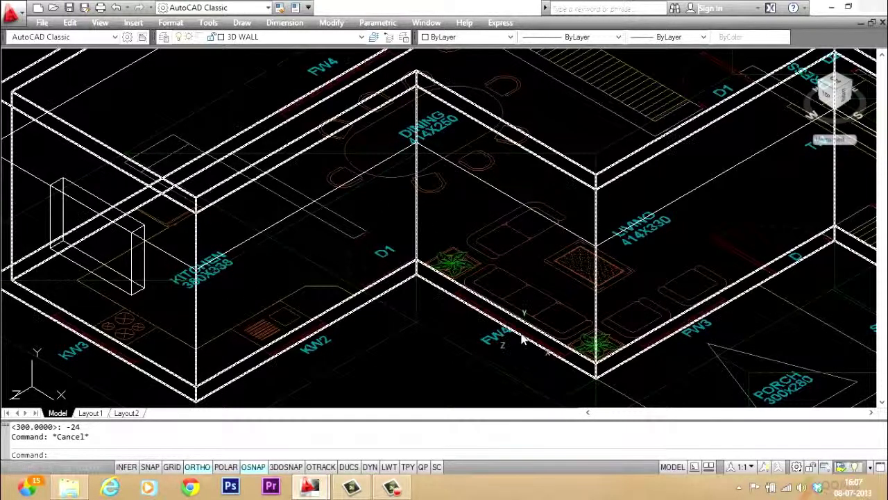
Draw the FW4 window rectangle on the outer living room wall face, starting at the mark's end nearest the dining corner
scroll(454, 313, "up", 2)
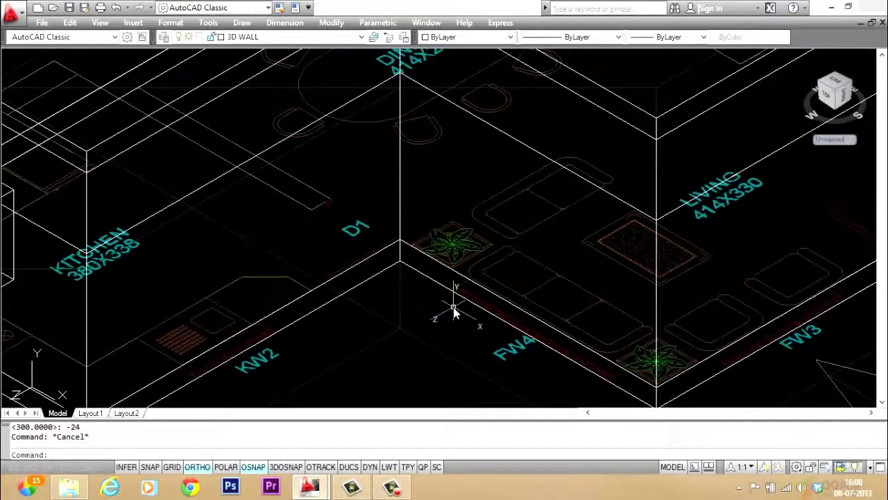
type("rec")
key("Return")
scroll(416, 285, "down", 2)
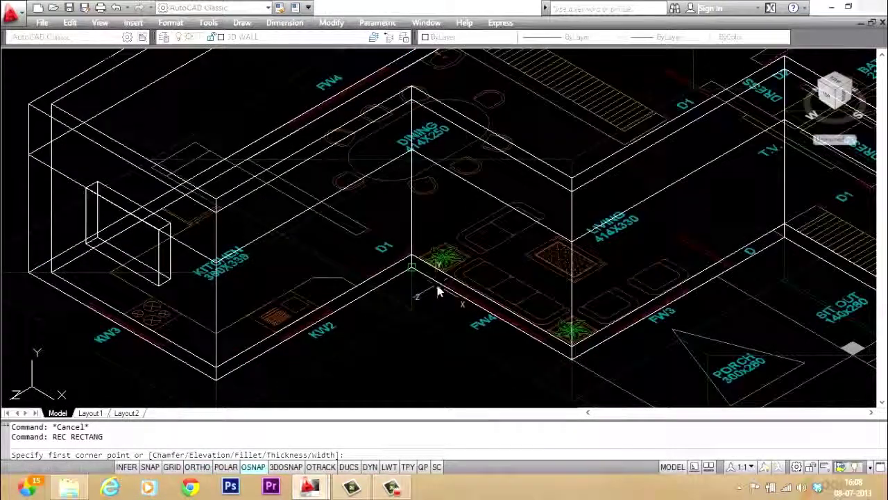
scroll(440, 291, "up", 3)
left_click(445, 287)
scroll(503, 177, "down", 2)
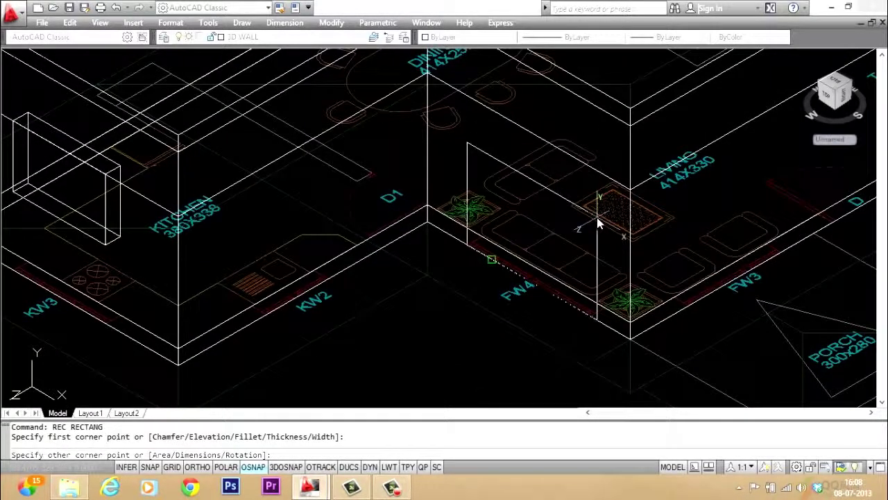
type("@")
key("Return")
key("Escape")
key("Escape")
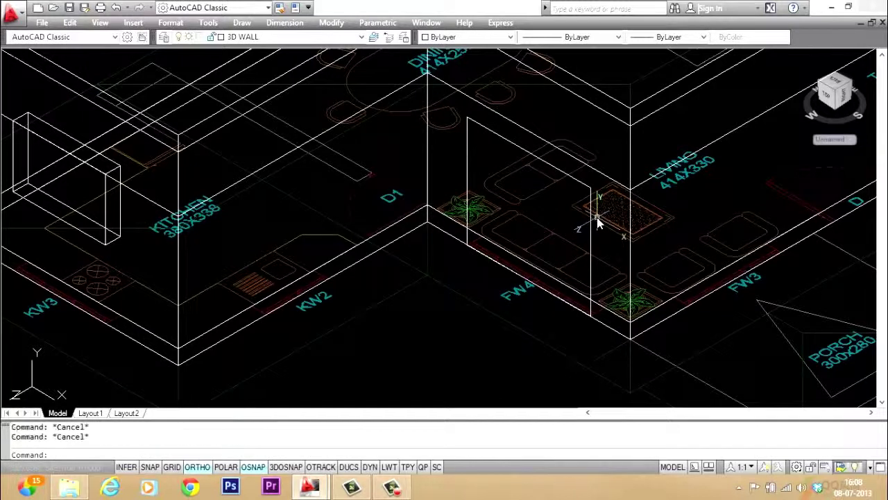
Move the FW4 rectangle straight up from its upper corner, perpendicular to the horizontal line on the living room wall
type("m")
key("Return")
left_click(590, 194)
key("Return")
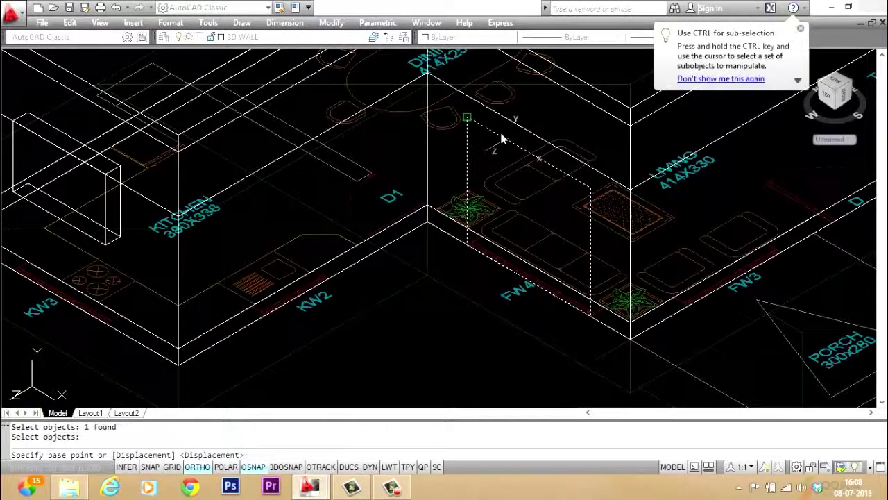
left_click(494, 136)
right_click(470, 72, "shift")
left_click(517, 284)
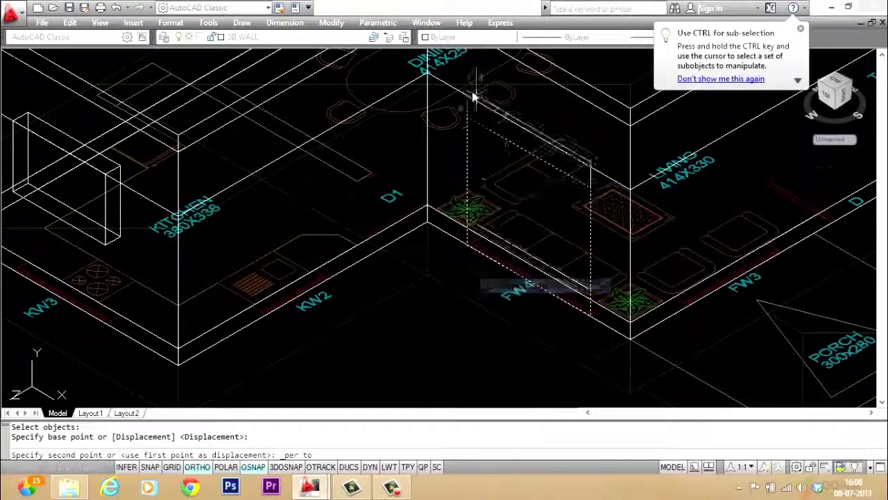
left_click(467, 94)
key("Escape")
key("Escape")
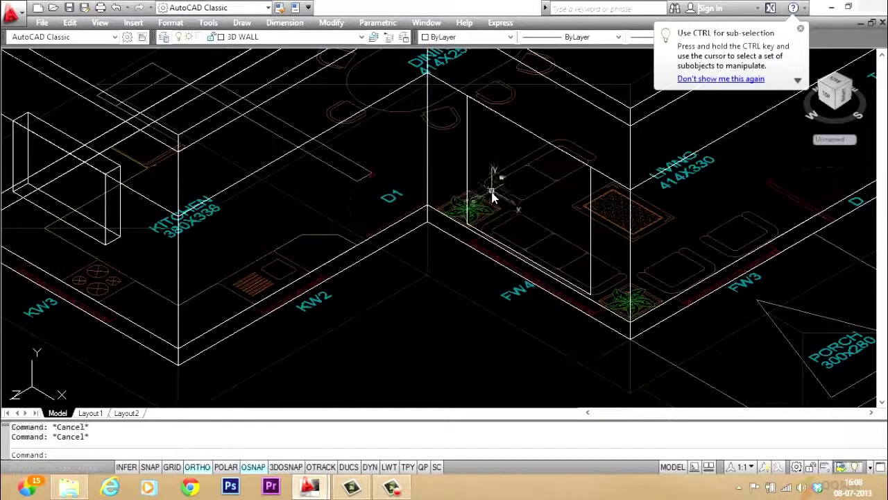
Extrude the raised FW4 rectangle by -24 through the living room wall
type("EXT")
key("Return")
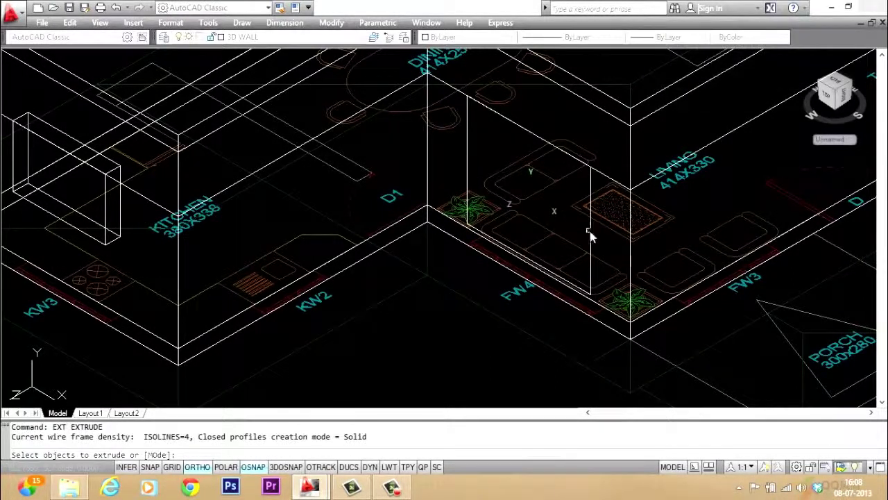
left_click(590, 231)
key("Return")
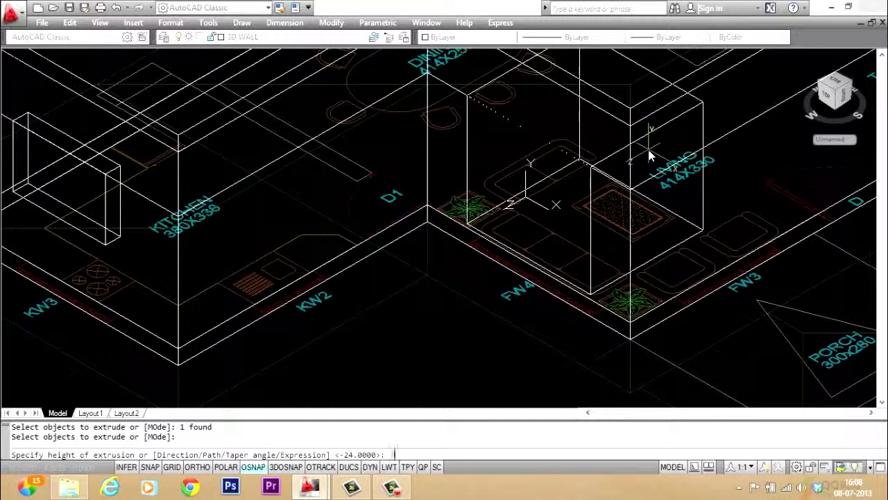
type("-24")
key("Return")
key("Escape")
key("Escape")
scroll(407, 228, "down", 5)
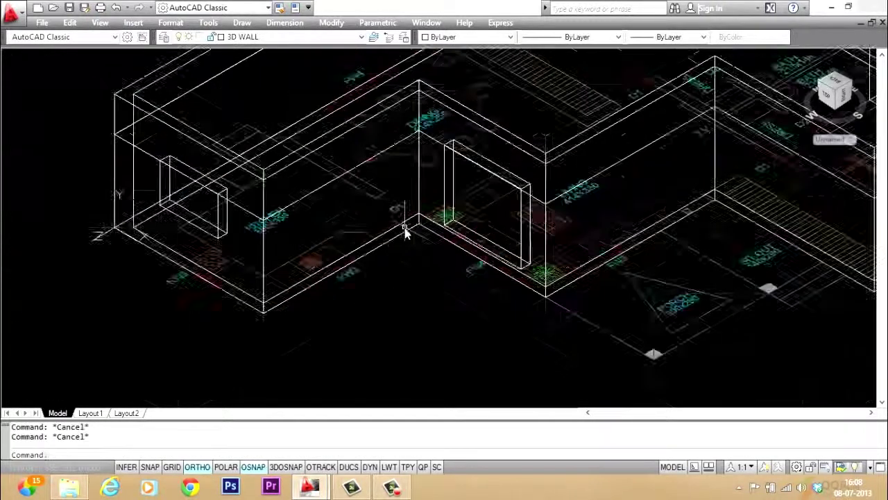
scroll(611, 198, "up", 2)
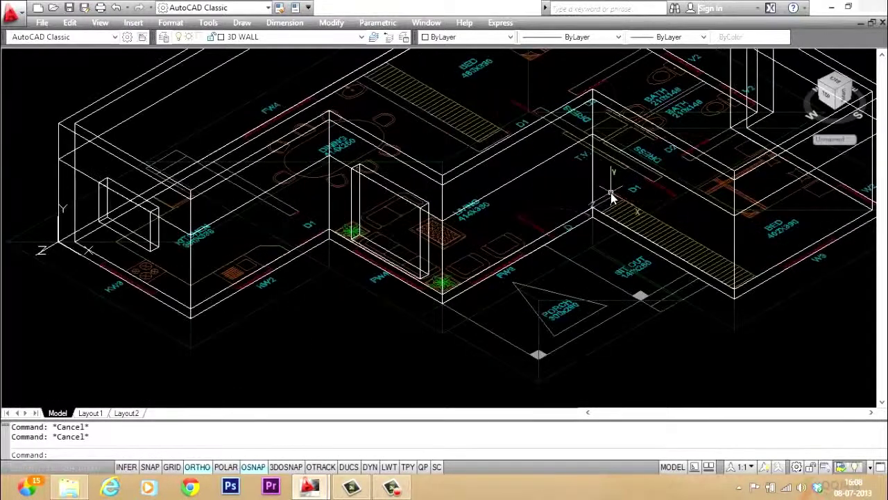
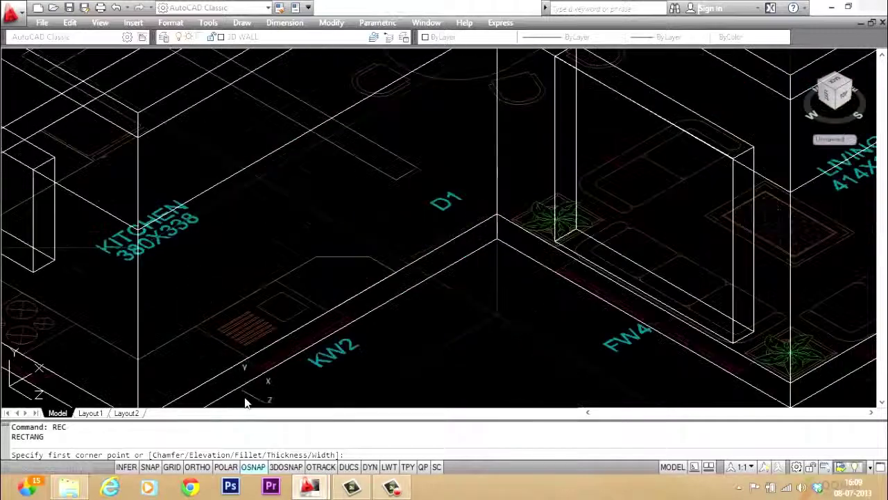
Draw a 100 by 100 rectangle on the kitchen's KW2 wall face, starting at the window mark's end nearest the outer kitchen corner
scroll(264, 367, "up", 3)
left_click(259, 367)
scroll(261, 368, "down", 3)
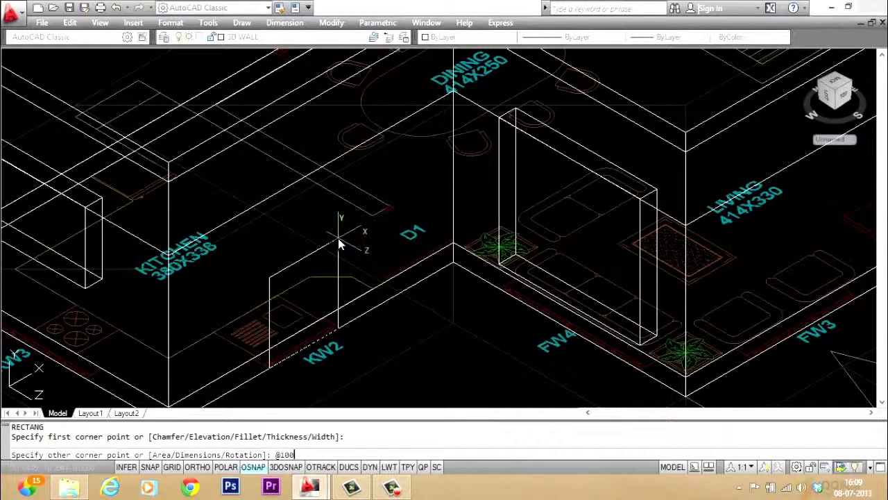
type("@100,100")
key("Return")
Move the KW2 rectangle straight up with Ortho on, from its upper corner nearest the outer kitchen corner, perpendicular to the wall's horizontal line
key("F8")
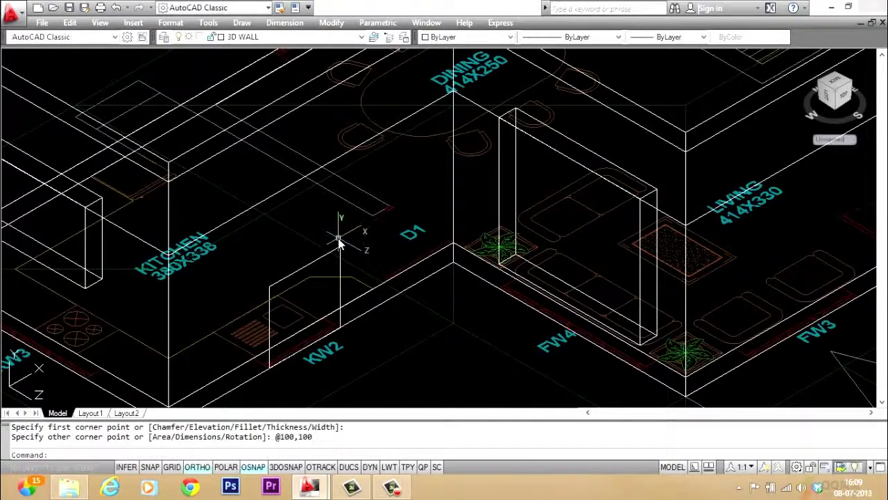
type("m")
key("Return")
left_click(339, 242)
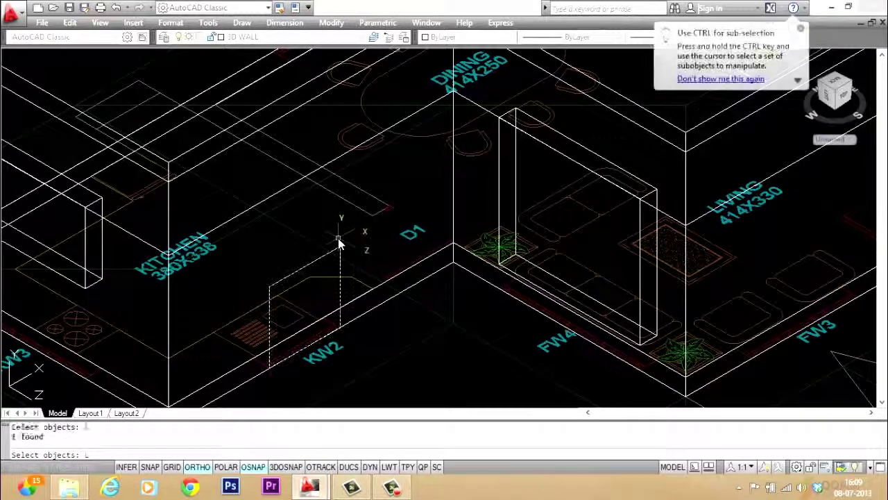
key("Return")
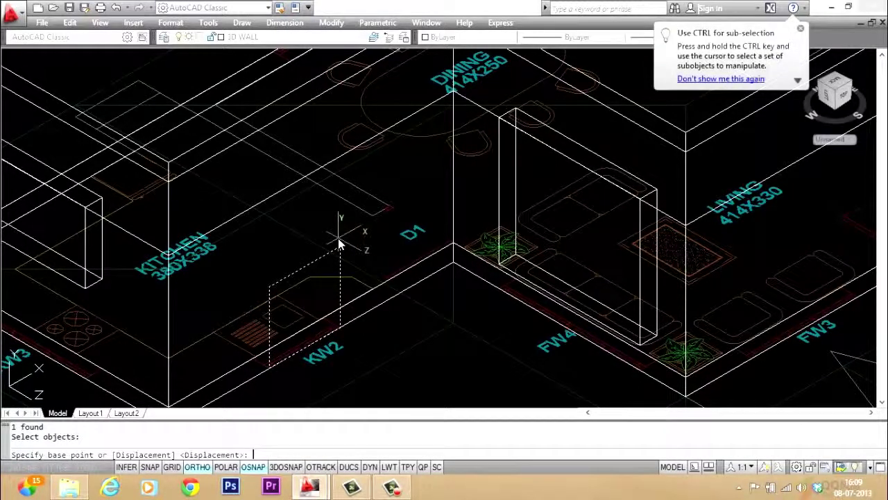
left_click(269, 286)
right_click(300, 129, "shift")
left_click(355, 346)
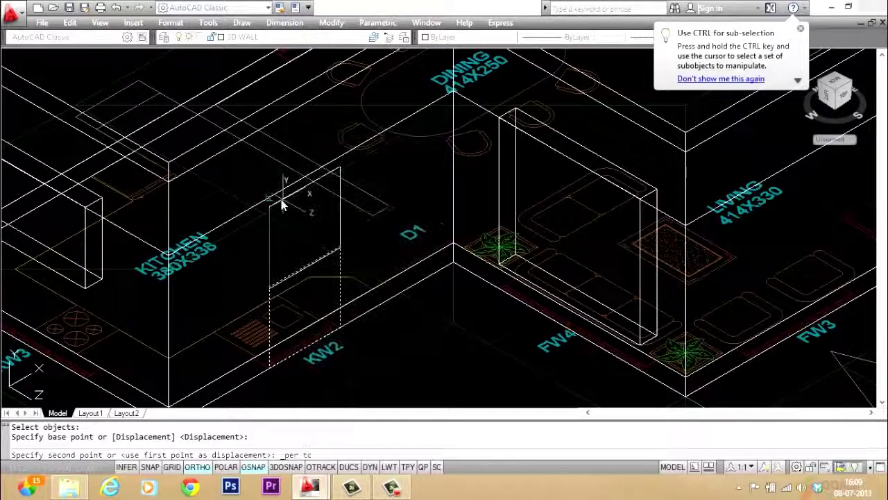
key("Escape")
key("Escape")
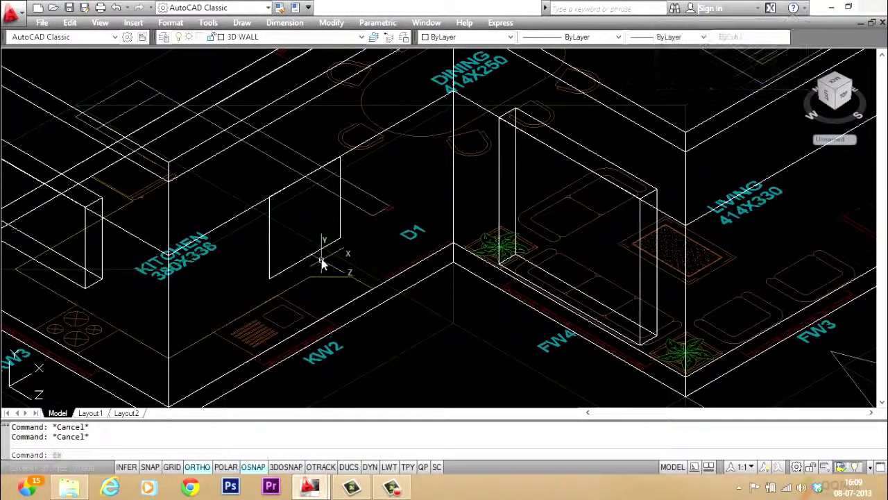
Extrude the raised KW2 rectangle by -24 through the kitchen wall
type("ext")
key("Return")
left_click(317, 250)
key("Return")
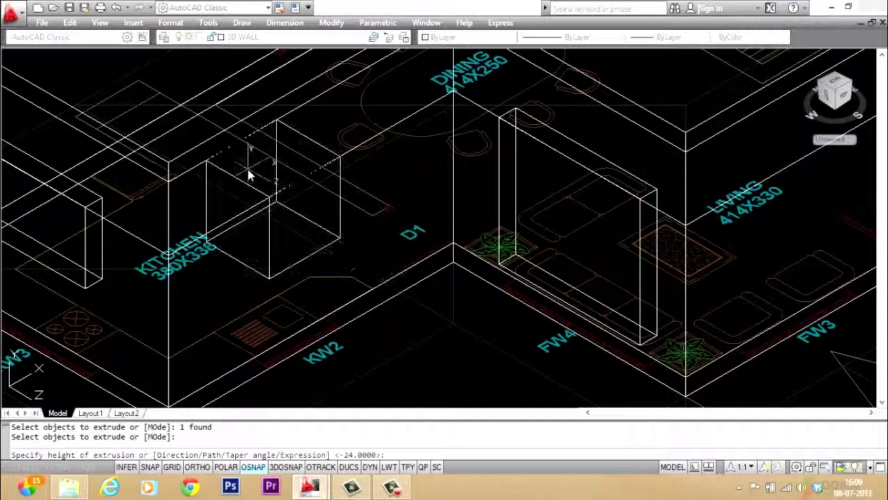
type("-24")
key("Return")
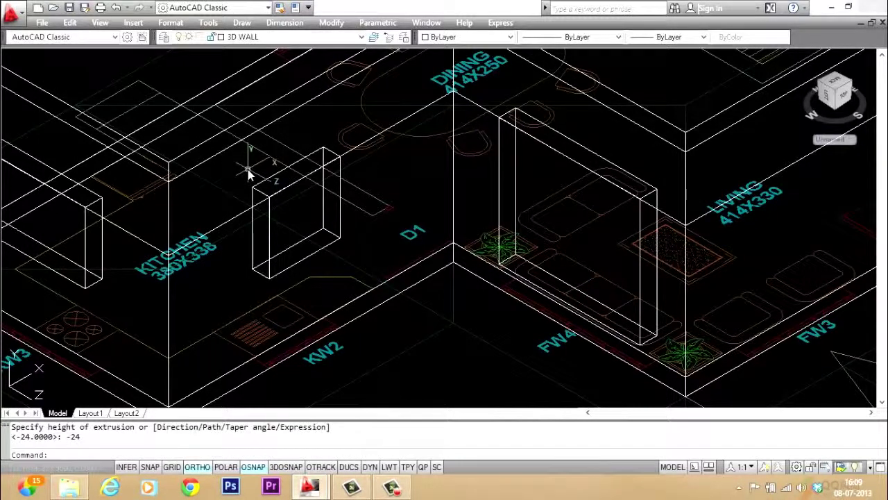
key("Escape")
key("Escape")
Draw a 150 by 180 rectangle on the living room's FW3 wall face, starting at the window mark's end nearest the outer living room corner
scroll(127, 281, "down", 2)
scroll(44, 253, "down", 2)
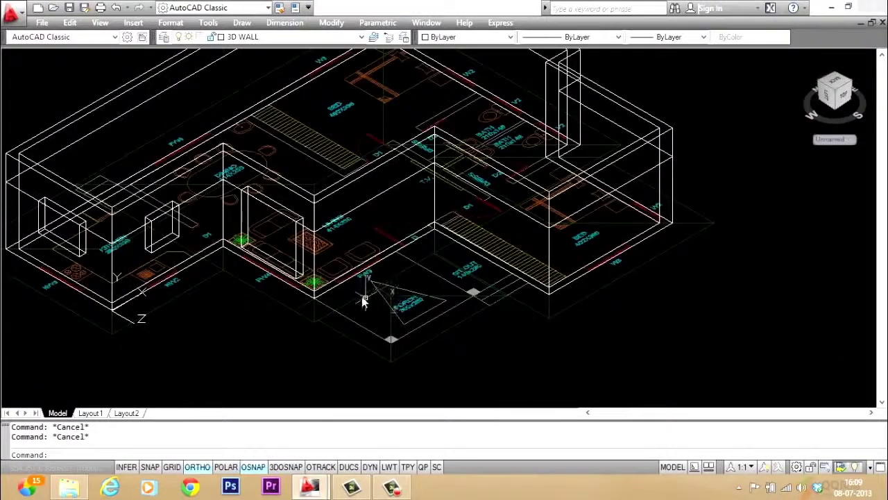
scroll(363, 300, "up", 2)
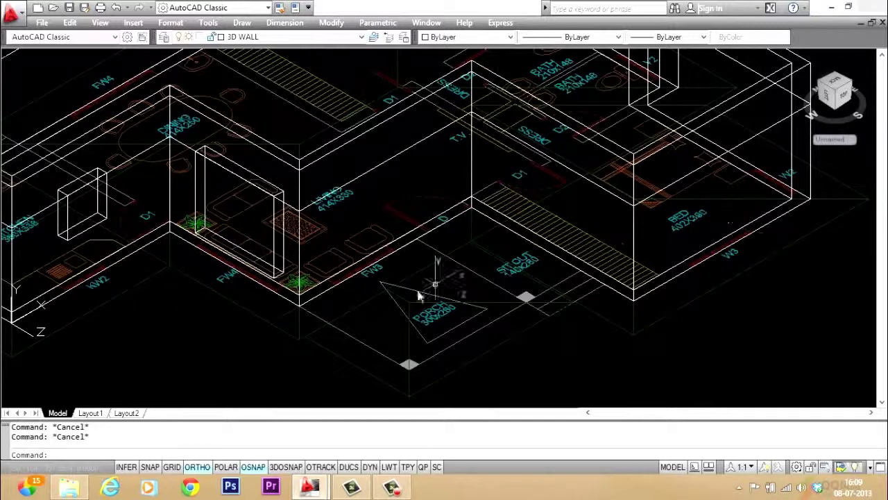
scroll(495, 222, "down", 2)
scroll(204, 241, "up", 2)
middle_click_drag(341, 260, 233, 298)
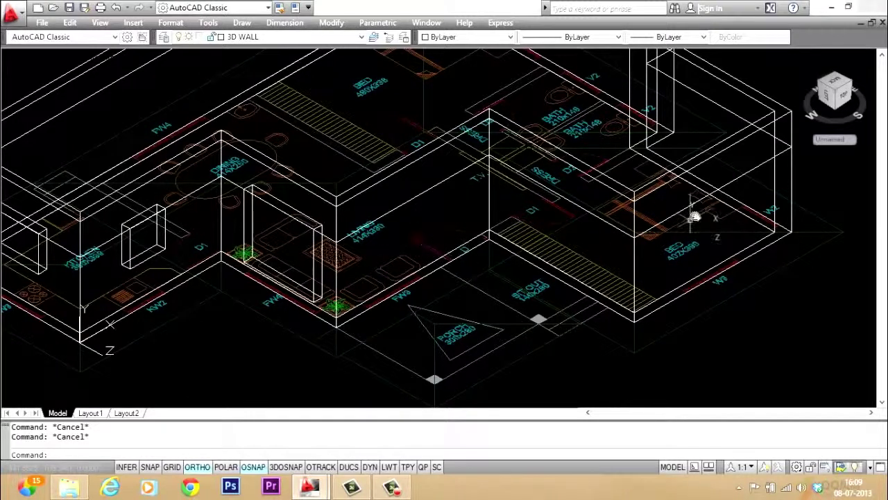
scroll(375, 306, "up", 2)
type("rec")
key("Return")
scroll(374, 306, "up", 3)
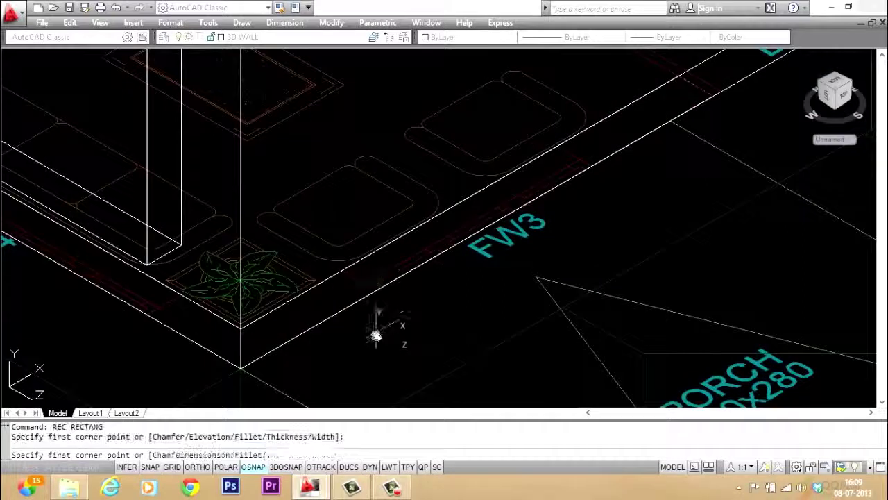
scroll(376, 335, "down", 3)
left_click(376, 316)
type("@150,")
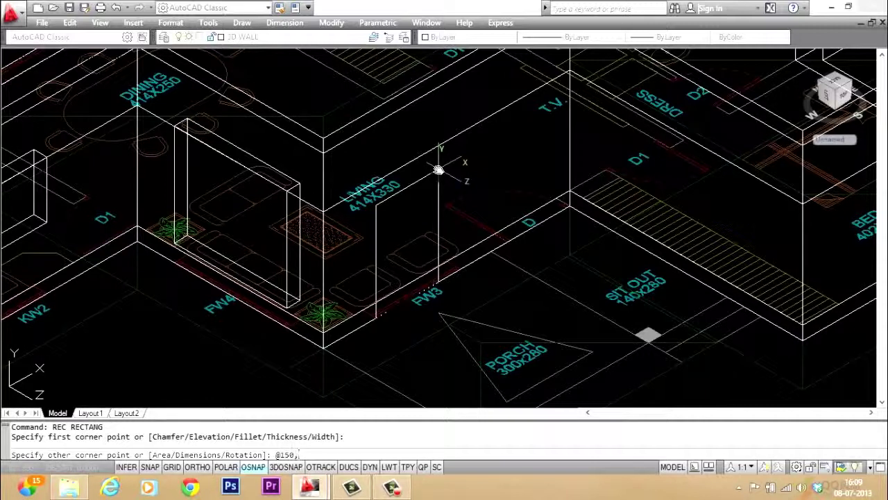
type("180\\")
key("Return")
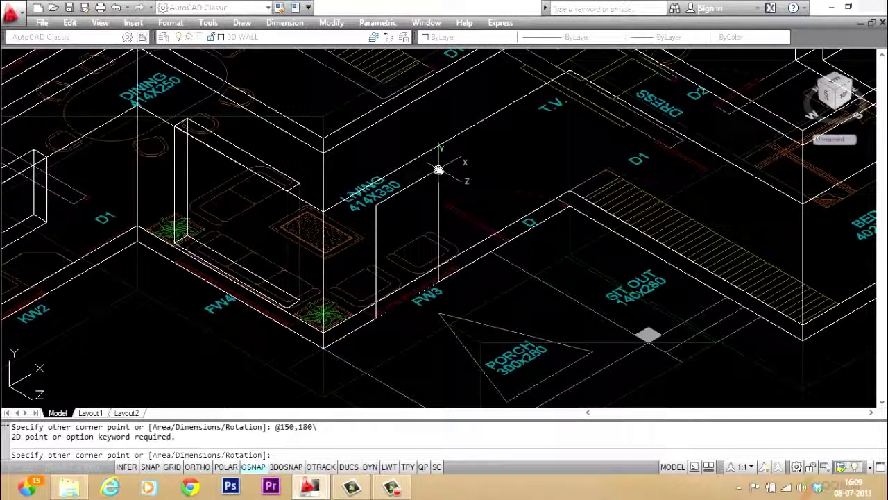
type("@150,180")
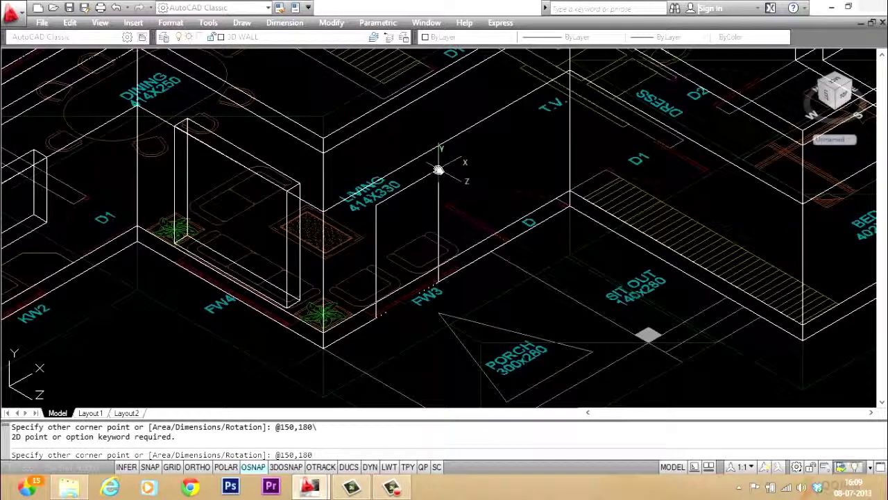
key("Return")
key("Escape")
key("Escape")
Move the FW3 rectangle straight up from its upper corner nearest door D, perpendicular to the horizontal line on the living room wall
scroll(360, 253, "down", 3)
key("F8")
type("m")
key("Return")
left_click(426, 198)
key("Return")
left_click(426, 191)
right_click(428, 149, "shift")
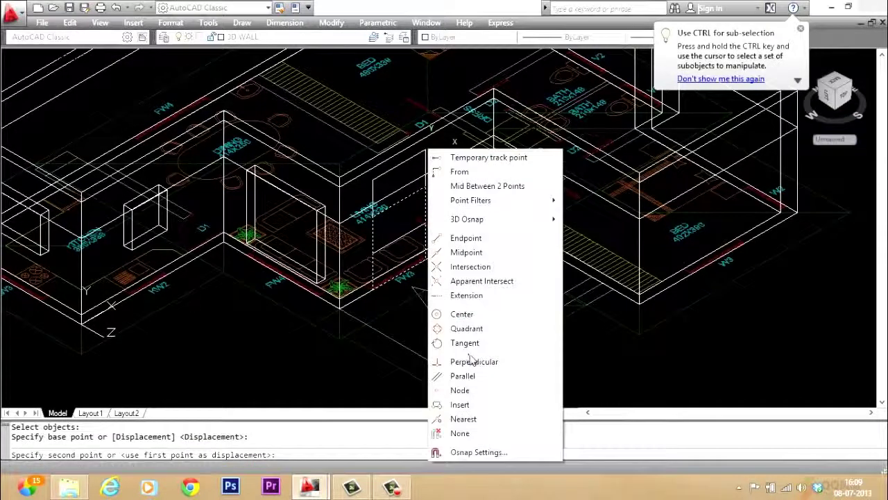
left_click(463, 361)
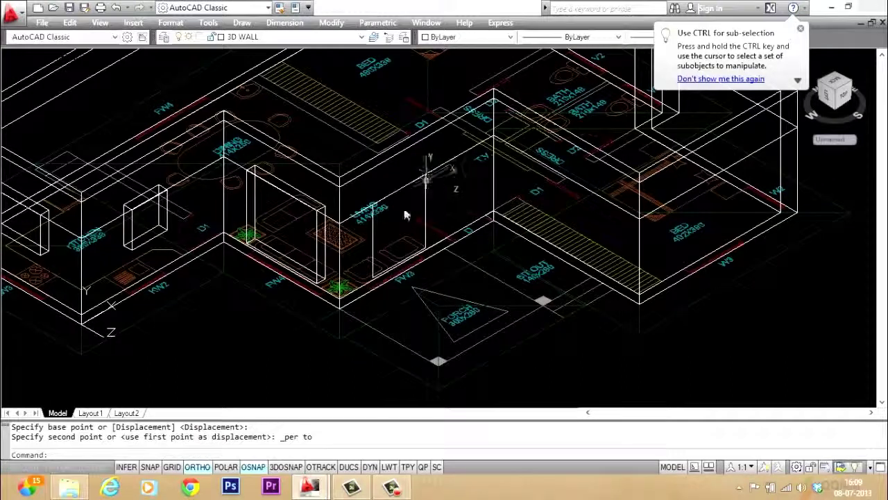
scroll(620, 221, "down", 3)
scroll(605, 204, "up", 5)
key("Escape")
key("Escape")
Draw a 150 by 150 rectangle on the bedroom's W3 wall face, starting at the window mark's end nearest the sit-out
type("rec")
key("Return")
scroll(506, 346, "up", 5)
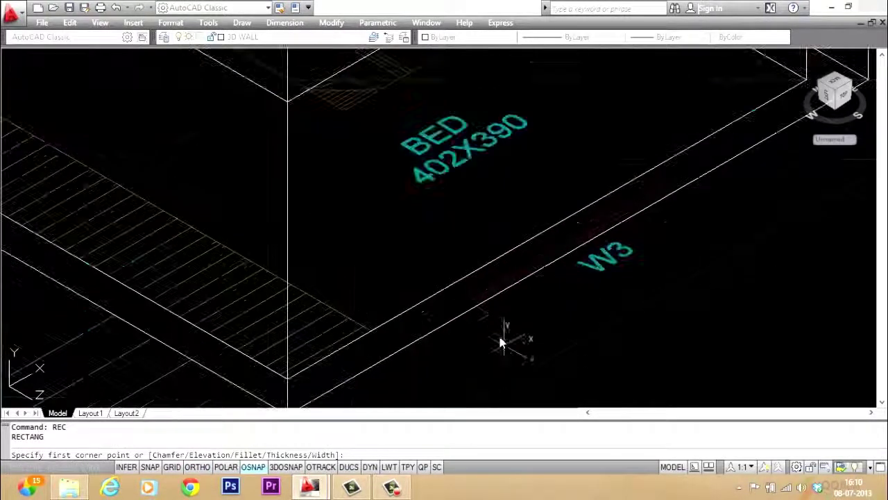
left_click(487, 379)
scroll(606, 179, "down", 5)
type("@150")
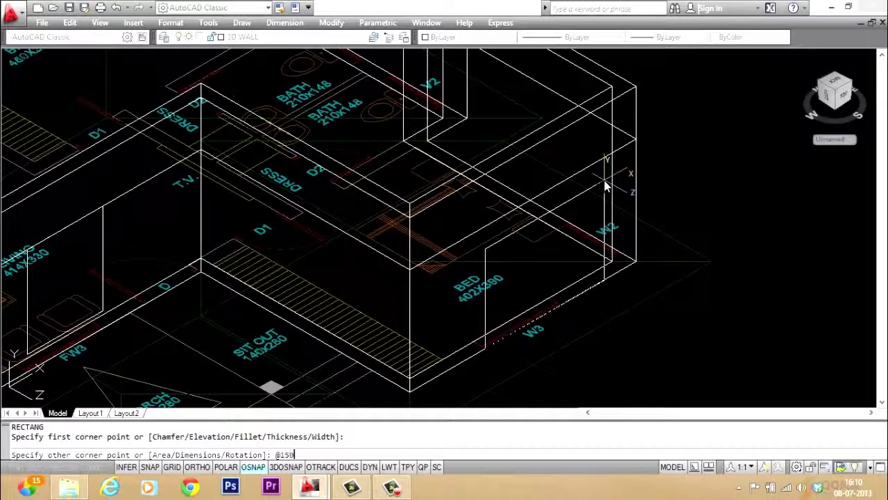
type(",150")
key("Return")
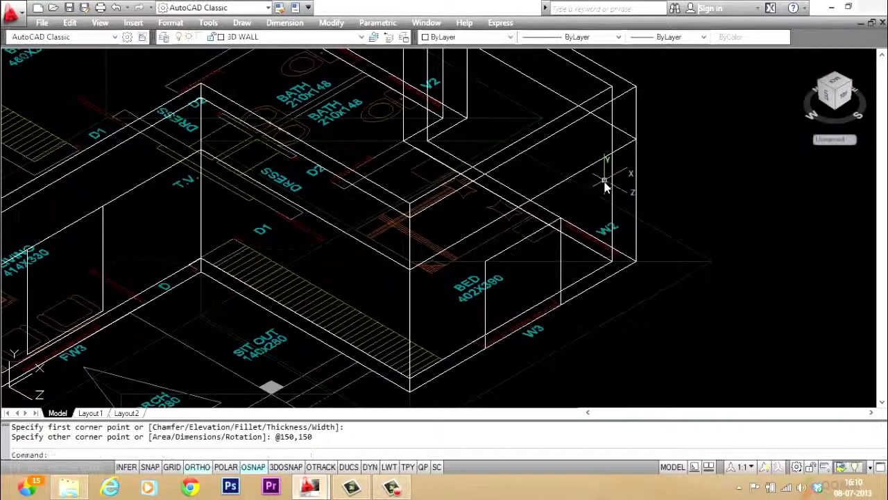
Move the W3 rectangle straight up from its upper corner nearest the sit-out, perpendicular to the horizontal line on the bedroom wall
type("m")
key("Return")
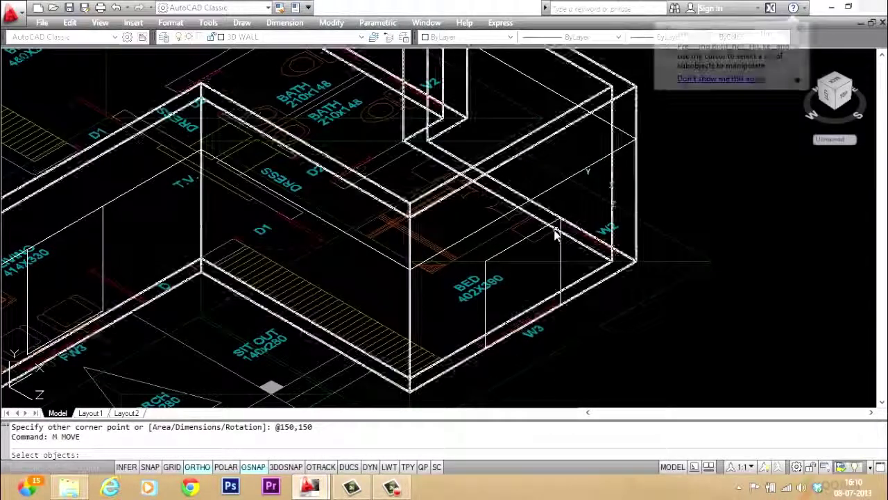
left_click(493, 259)
key("Return")
left_click(491, 261)
right_click(489, 261, "shift")
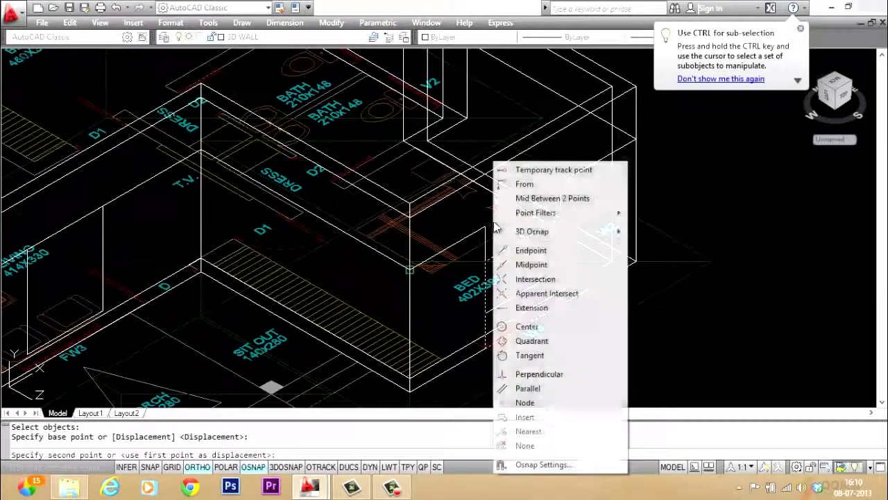
left_click(548, 372)
left_click(490, 238)
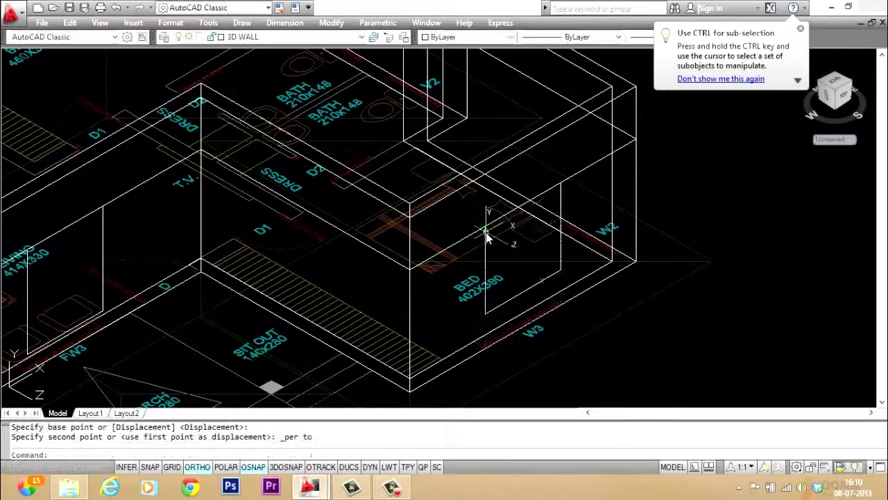
scroll(514, 253, "down", 3)
scroll(511, 254, "up", 2)
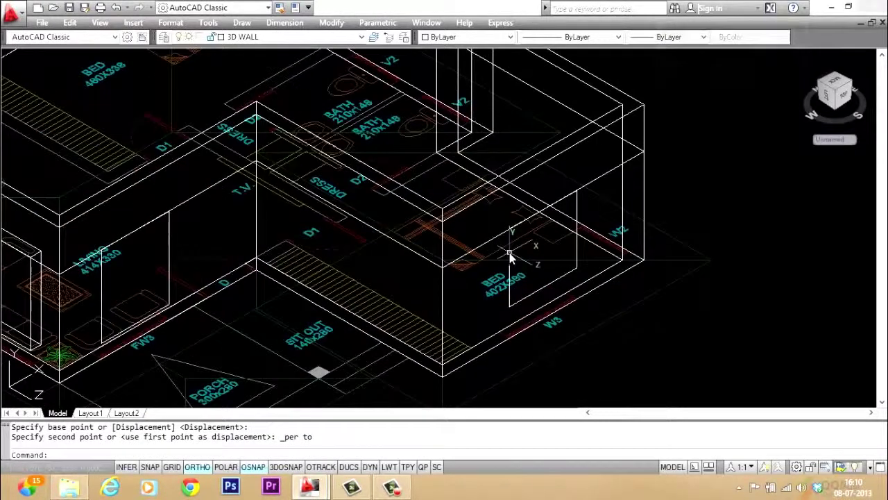
key("Escape")
Extrude the raised FW3 and W3 rectangles together by -24 through their walls
type("ext")
key("Return")
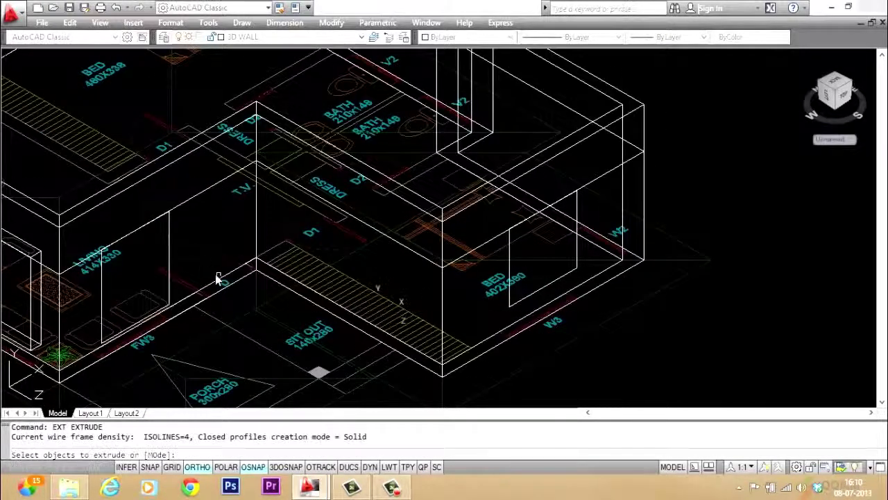
left_click(170, 242)
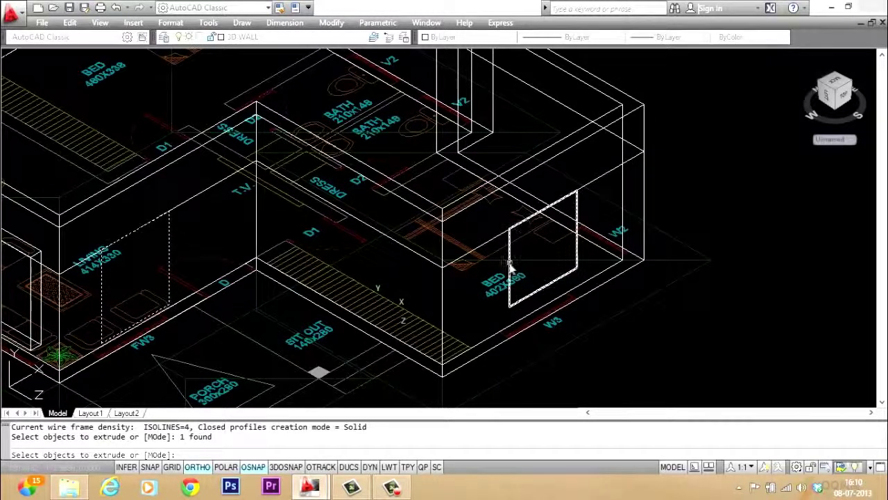
left_click(507, 264)
key("Return")
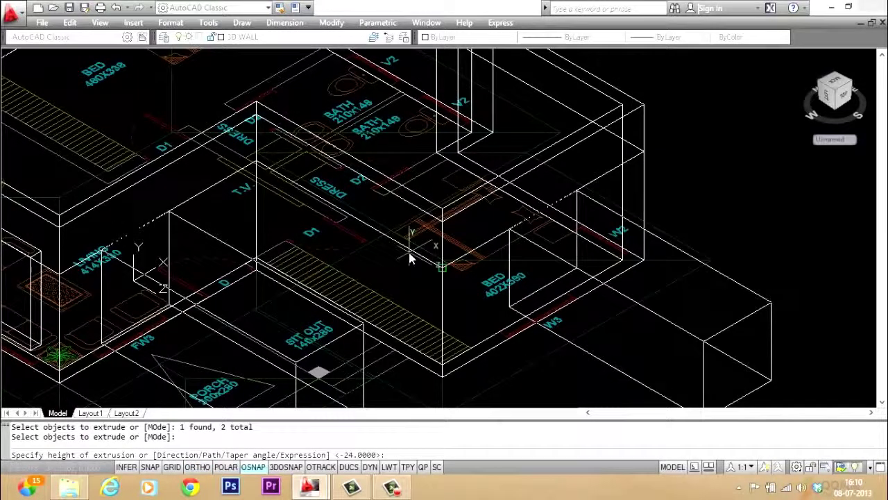
type("-24")
key("Return")
Undo the last extrusion and the last rectangle
type("u")
key("Return")
type("u")
key("Return")
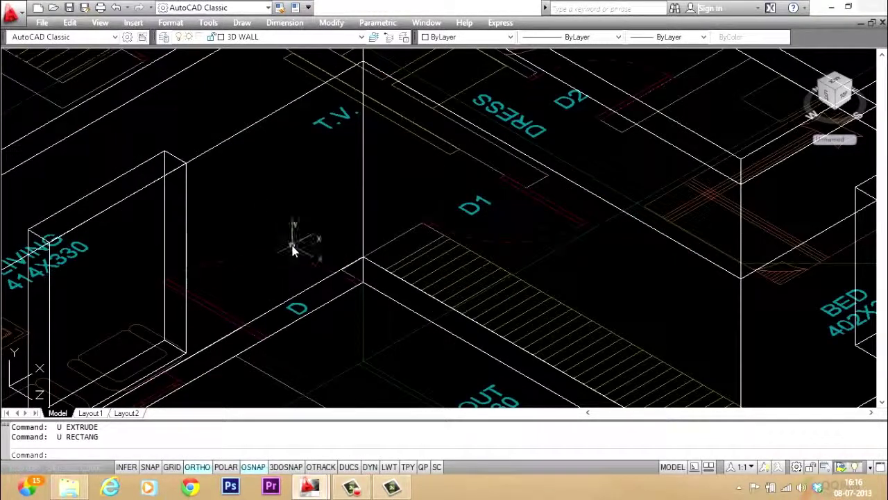
key("Escape")
Draw the door D rectangle on the living room wall face, from the opening's end nearest FW3 to the inner corner at the wall's horizontal line
type("R")
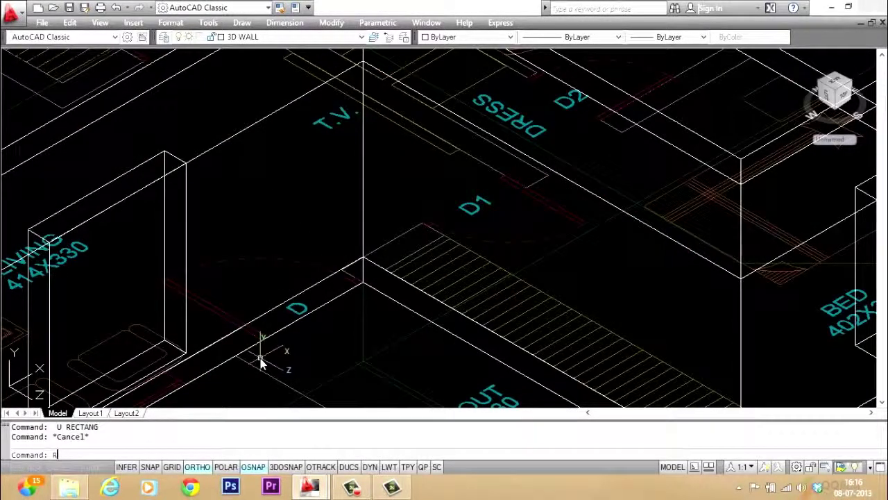
type("EC")
key("Return")
scroll(260, 357, "up", 3)
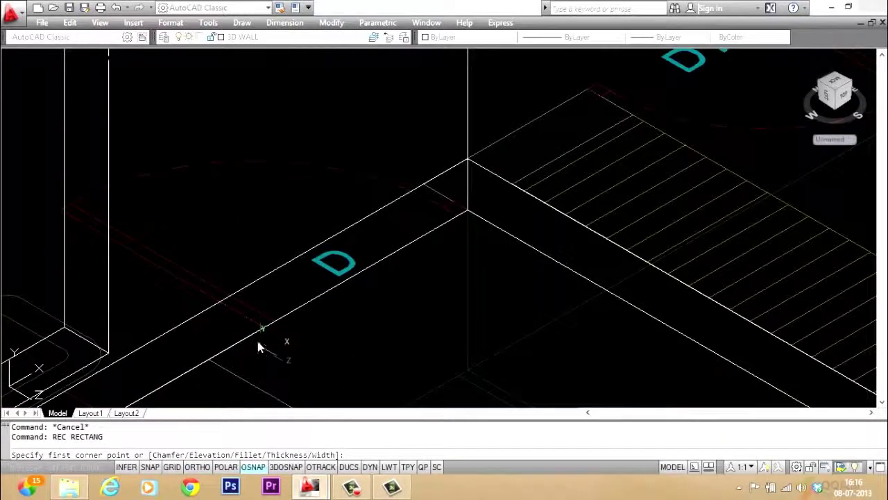
left_click(259, 330)
scroll(296, 350, "down", 3)
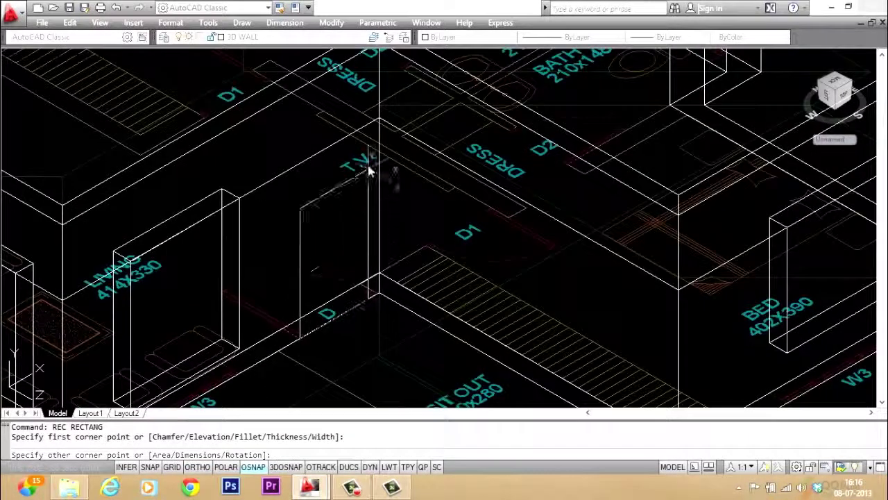
scroll(375, 94, "up", 2)
left_click(388, 131)
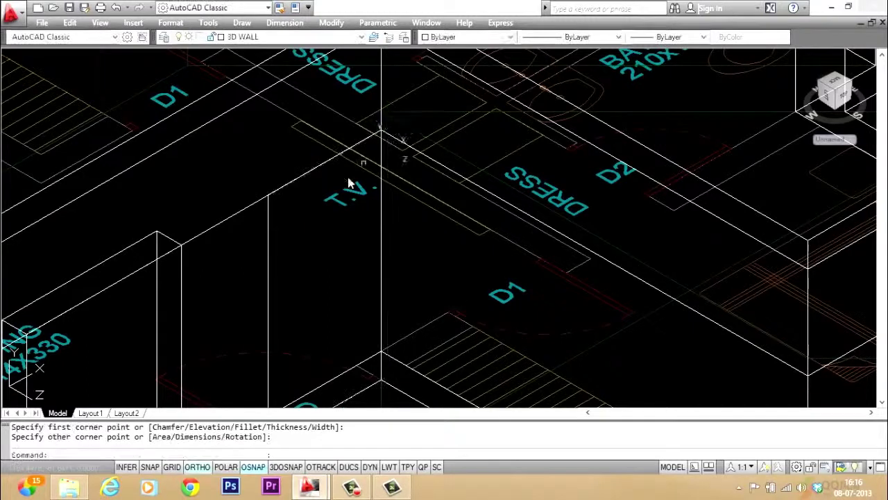
scroll(306, 197, "down", 3)
key("Escape")
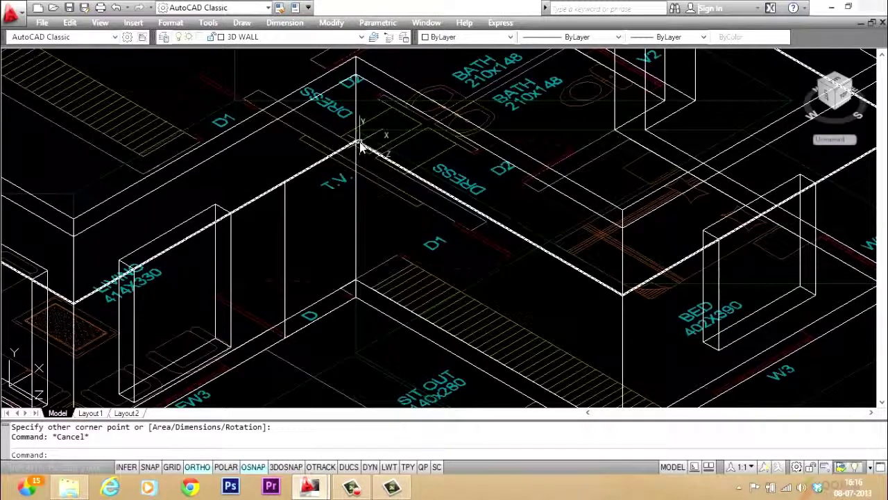
Extrude the door D rectangle by -24 through the living room wall
key("Return")
left_click(287, 241)
key("Return")
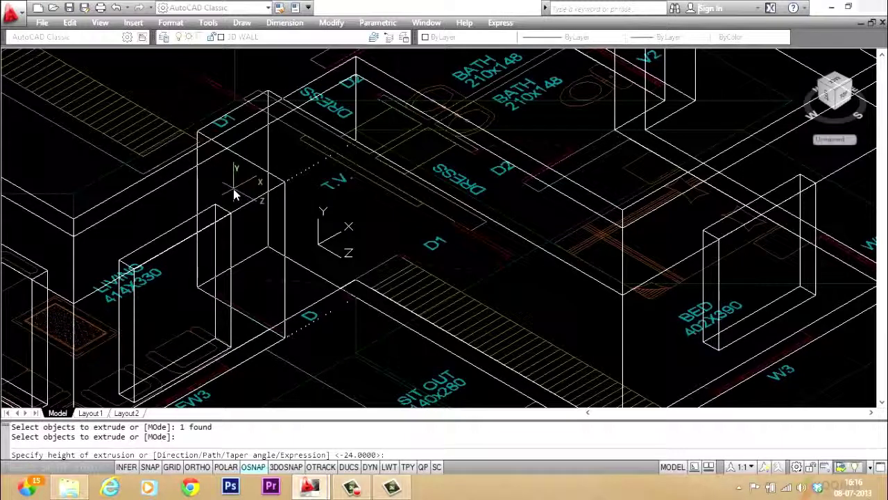
type("-24")
key("Escape")
key("Escape")
scroll(444, 291, "down", 5)
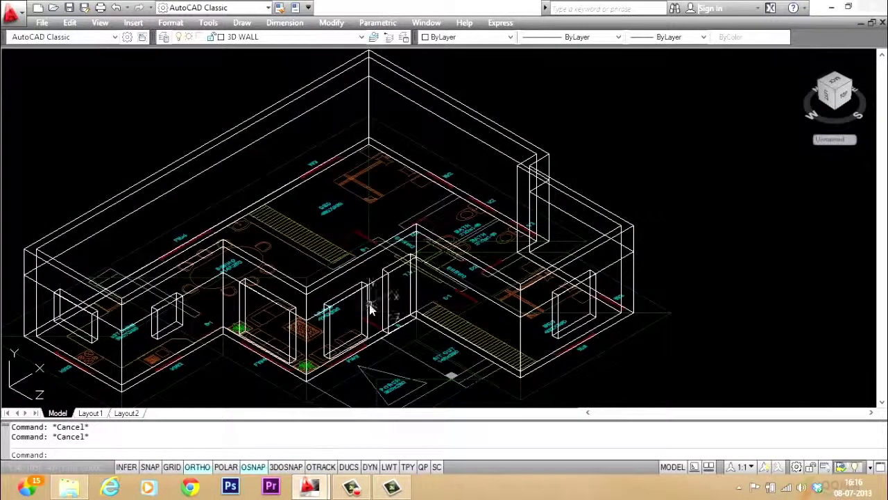
scroll(378, 327, "up", 2)
scroll(616, 254, "down", 3)
scroll(490, 276, "up", 2)
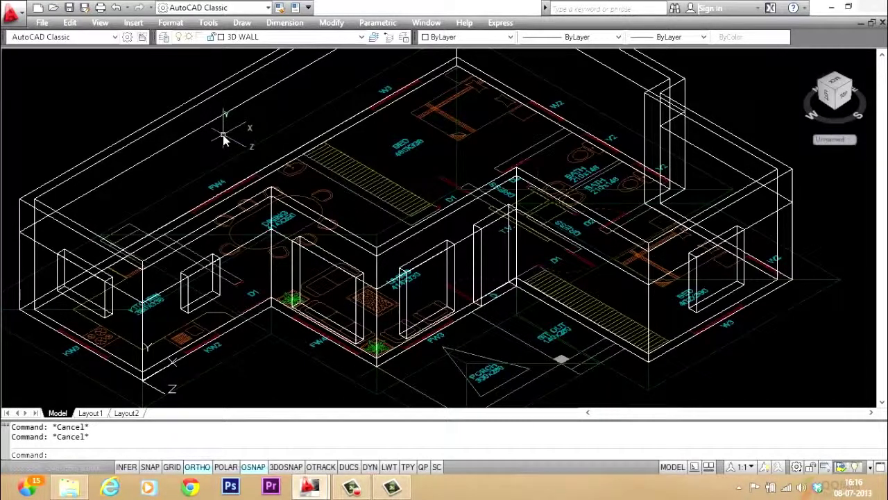
Subtract the five window solids and the door D solid from the exterior wall solid, and display the model with Shade
type("su")
key("Return")
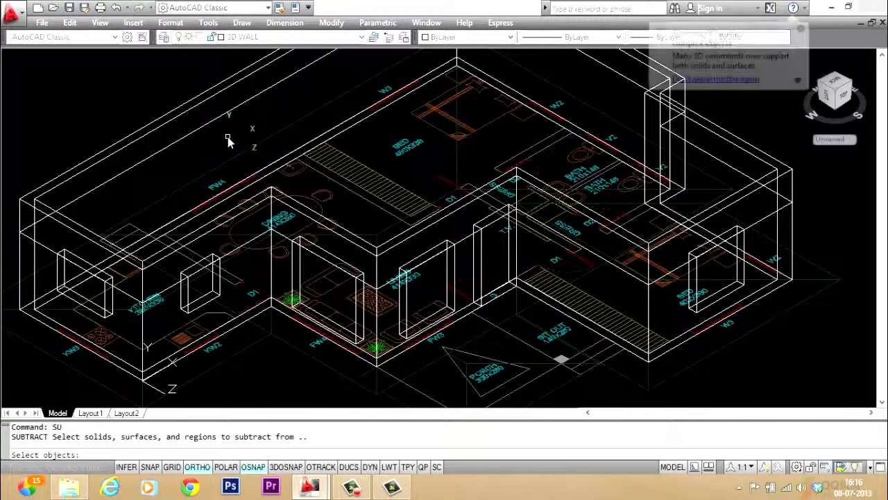
left_click(77, 229)
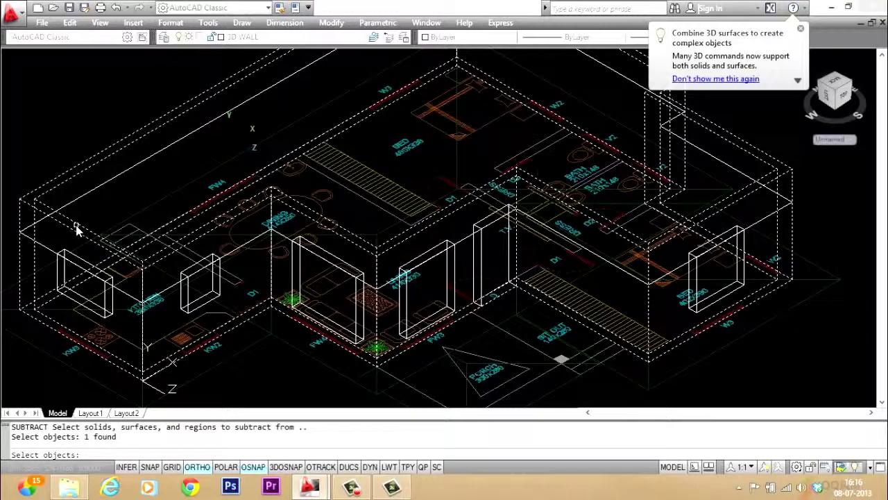
key("Return")
left_click(80, 258)
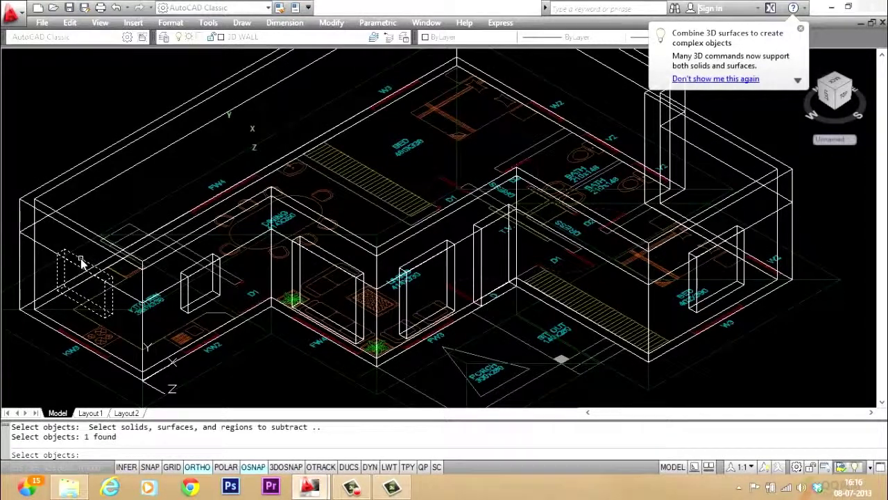
left_click(184, 301)
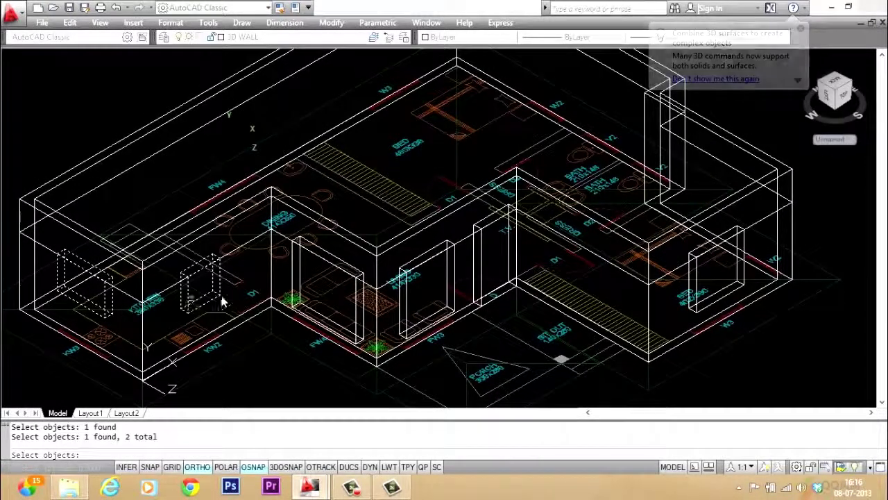
left_click(300, 270)
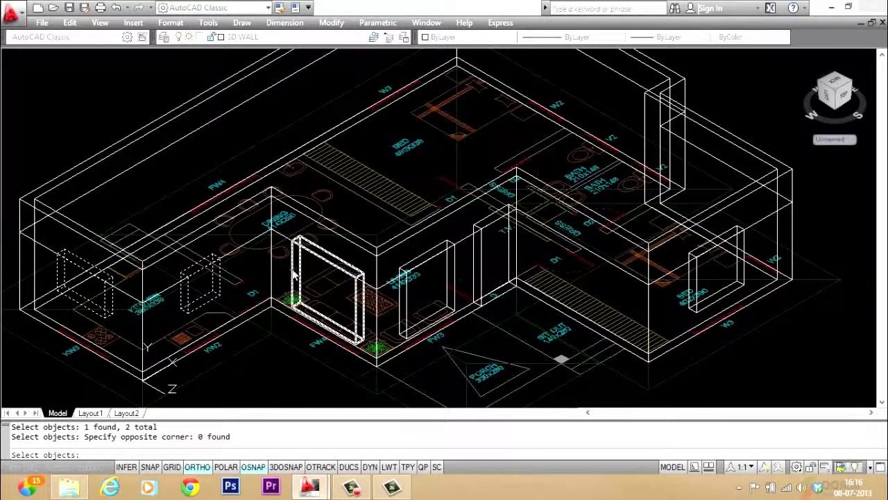
left_click(293, 273)
left_click(420, 262)
left_click(494, 223)
left_click(694, 255)
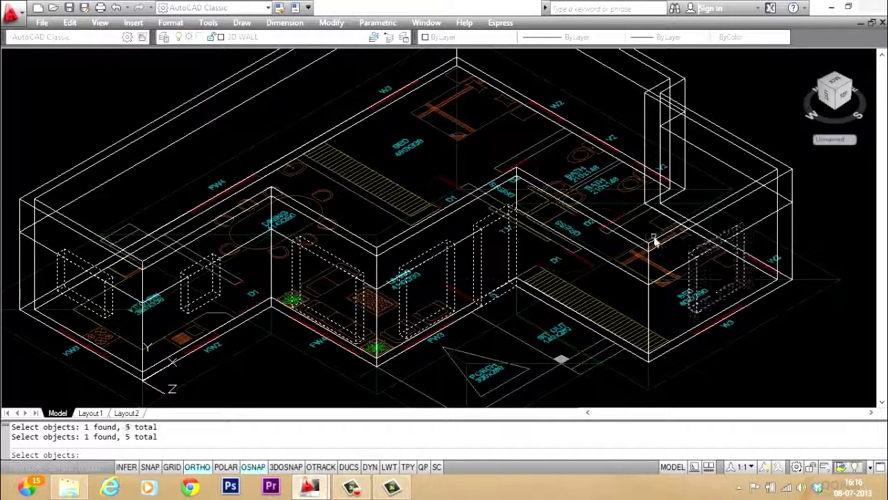
key("Return")
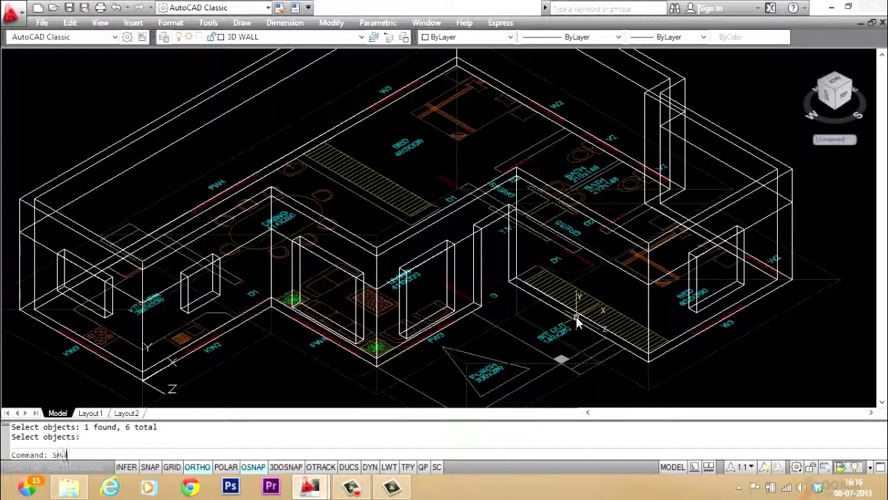
key("Return")
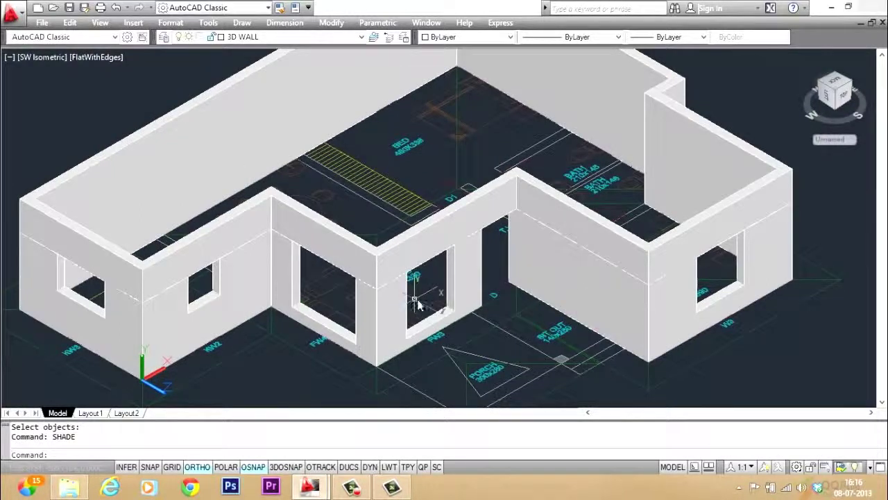